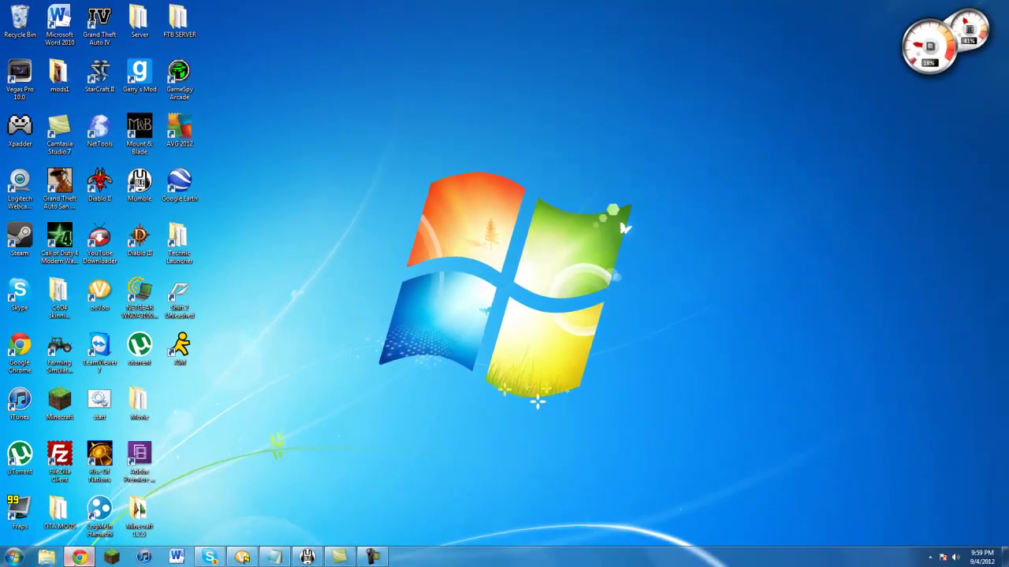
# Switch to Chrome and locate the recommended Universal build under Downloads Direct in the Main Forge Download topic
pyautogui.click(85, 559)
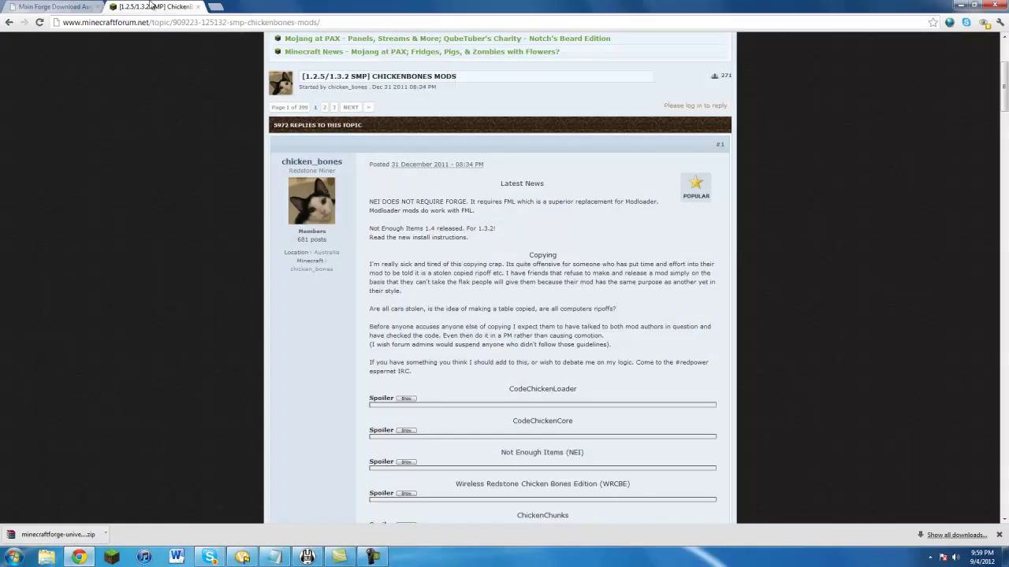
pyautogui.click(57, 7)
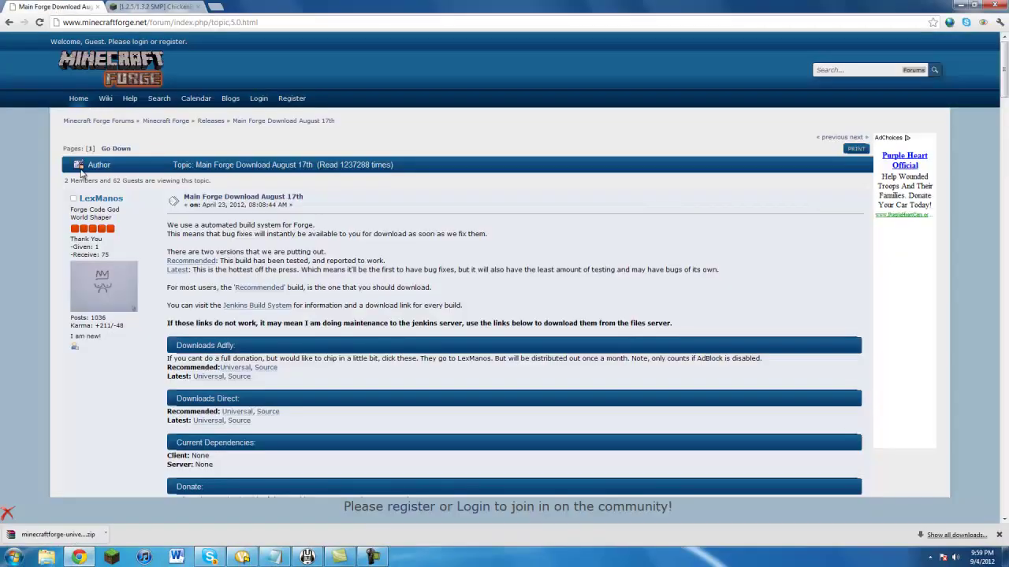
pyautogui.scroll(-1, 214, 350)
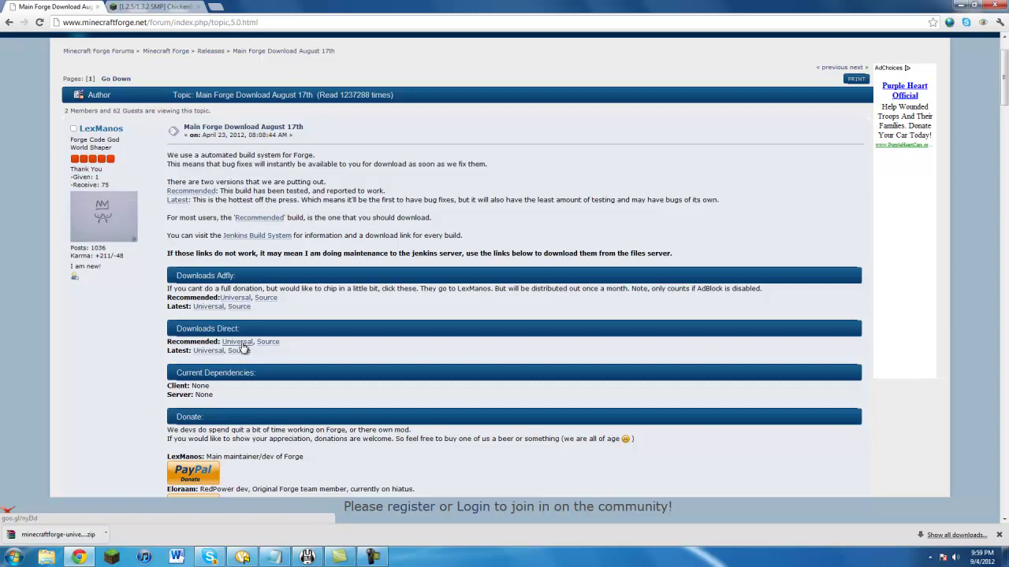
pyautogui.rightClick(199, 261)
pyautogui.click(81, 229)
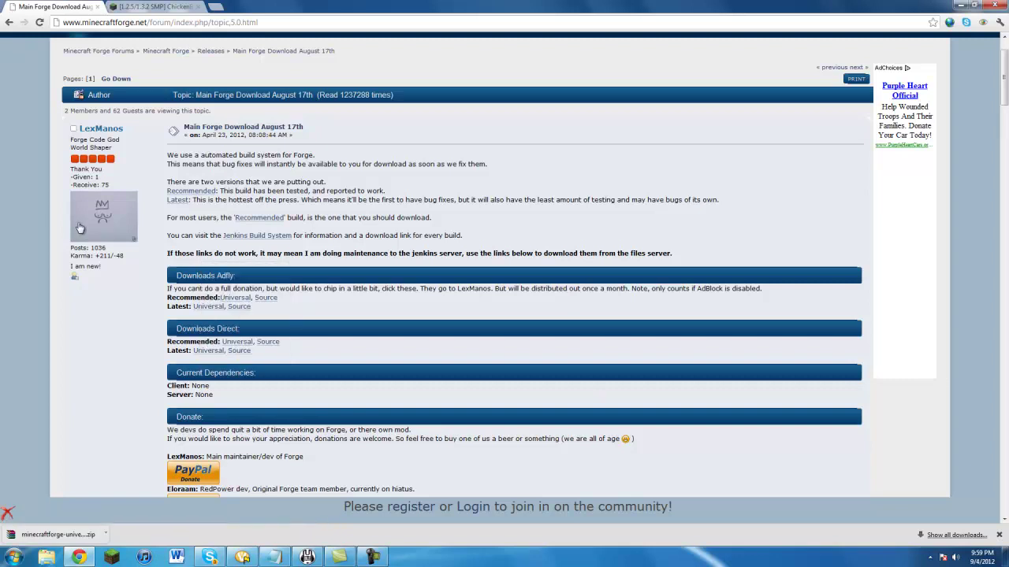
# In the ChickenBones Mods forum topic, reveal the CodeChickenCore spoiler to find its download link, and collapse it again
pyautogui.click(150, 6)
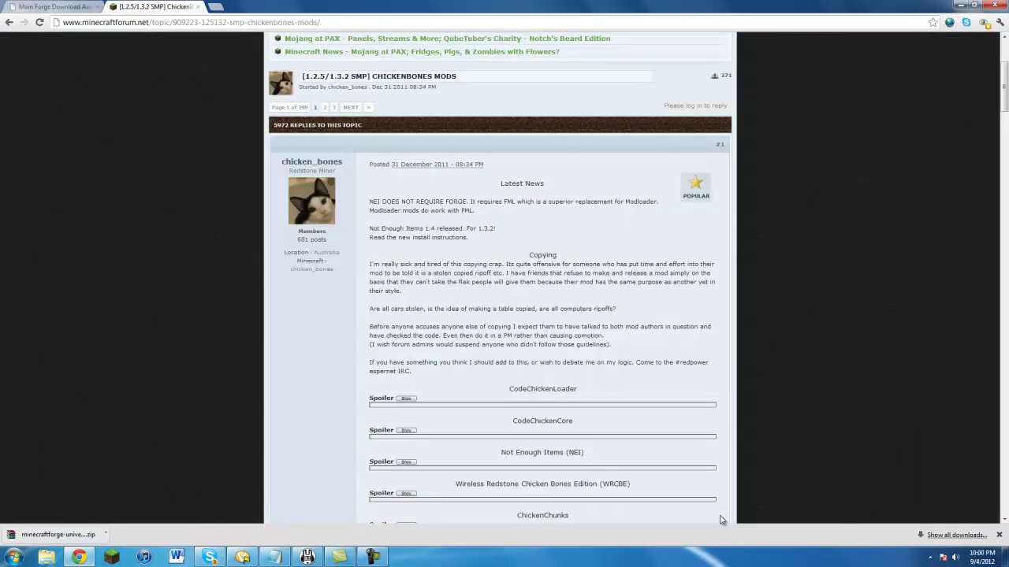
pyautogui.scroll(-3, 552, 394)
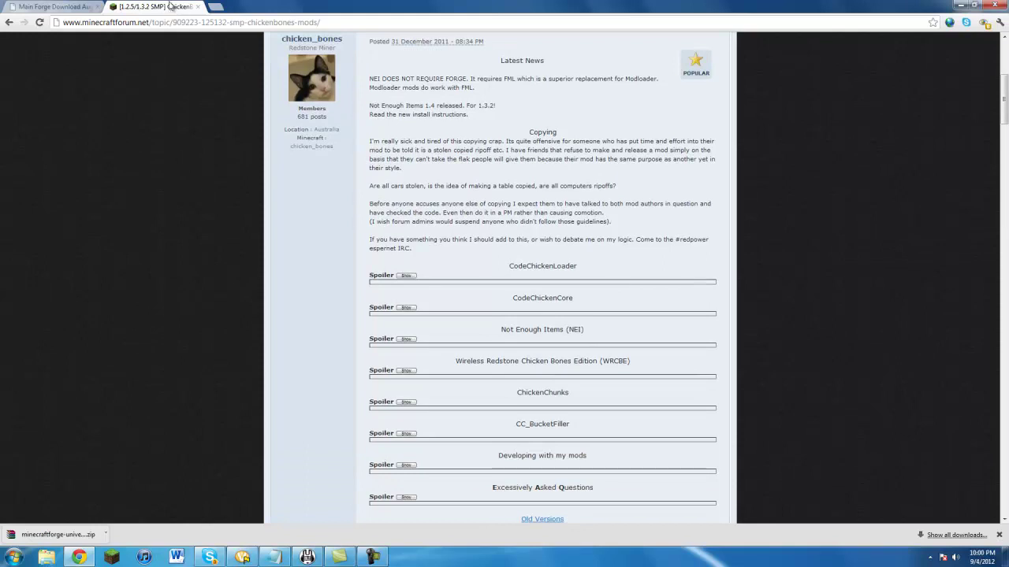
pyautogui.scroll(2, 397, 152)
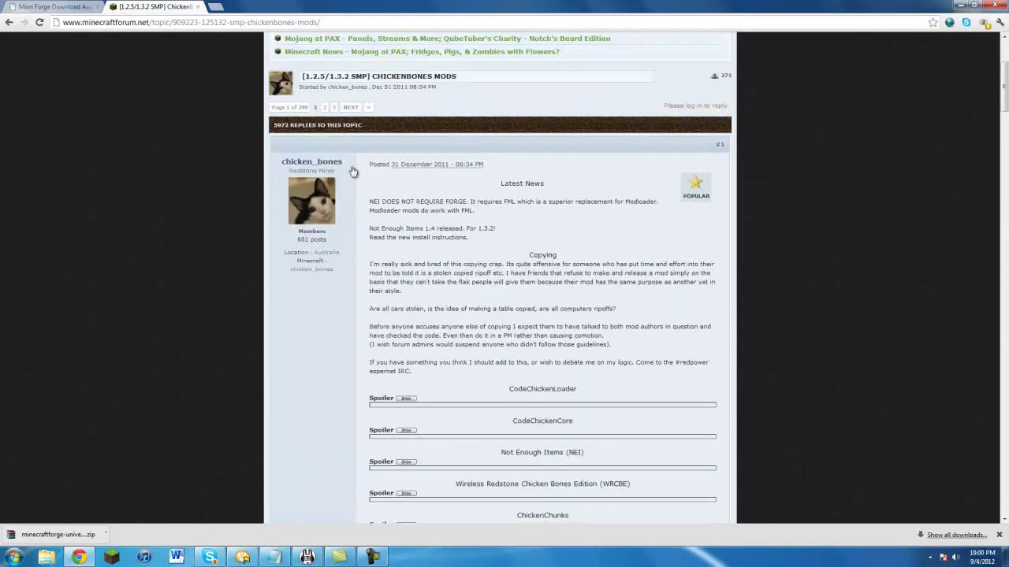
pyautogui.scroll(-2, 467, 446)
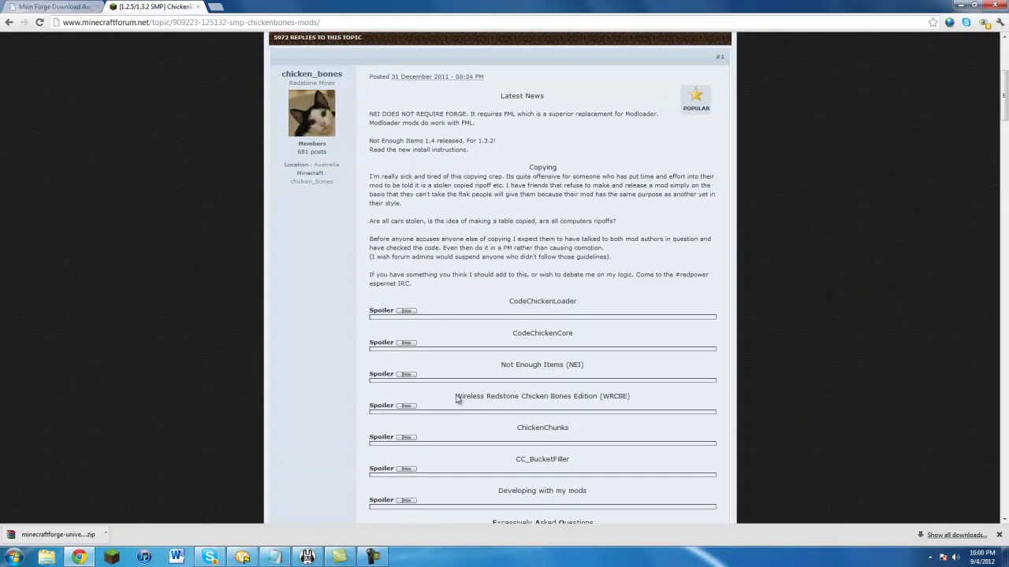
pyautogui.click(407, 342)
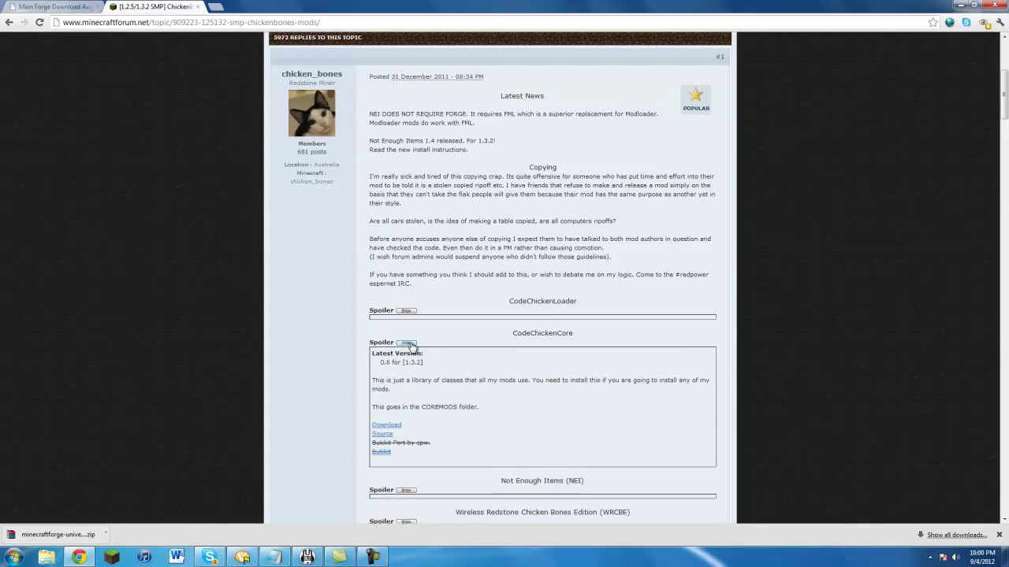
pyautogui.click(391, 426)
pyautogui.scroll(-2, 406, 430)
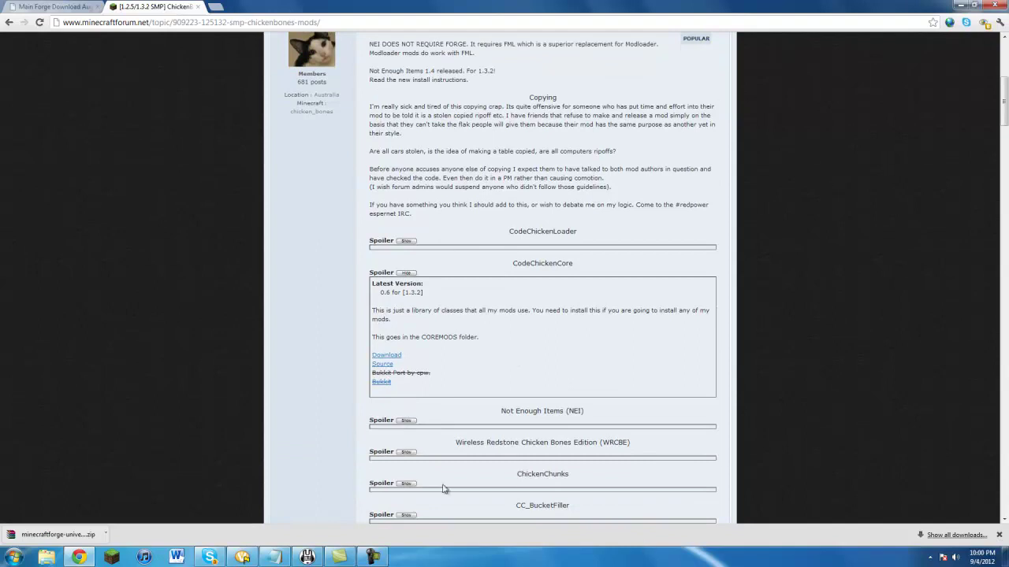
pyautogui.click(406, 273)
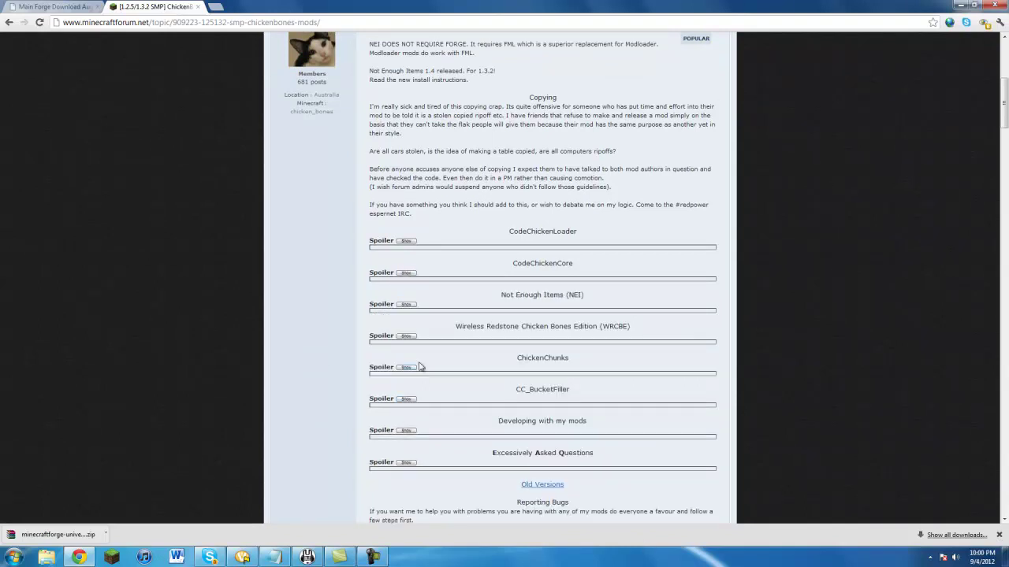
# Reveal Install Instructions + Downloads within the Not Enough Items (NEI) spoiler and locate the NotEnoughItems download link
pyautogui.click(406, 305)
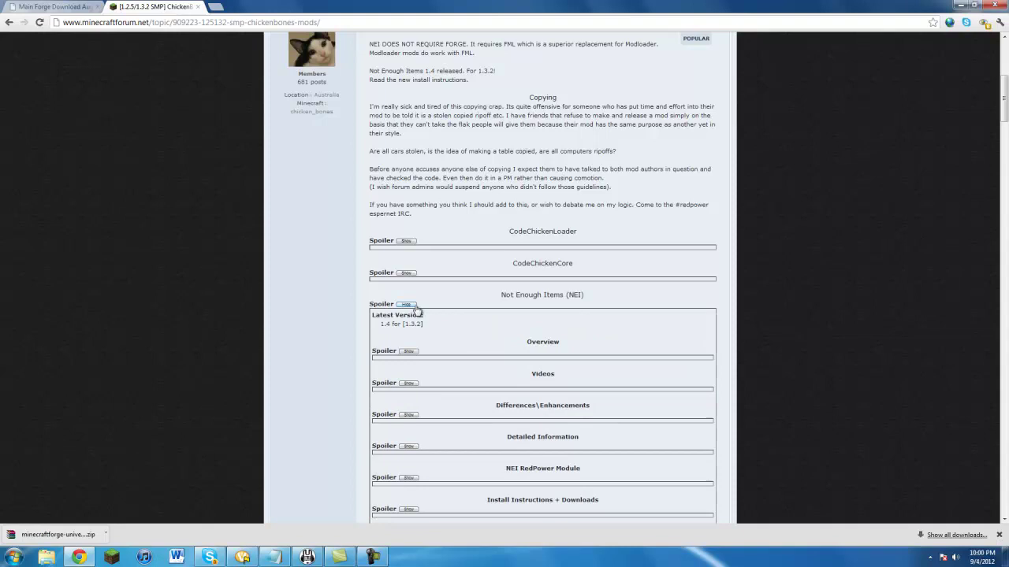
pyautogui.scroll(-1, 410, 405)
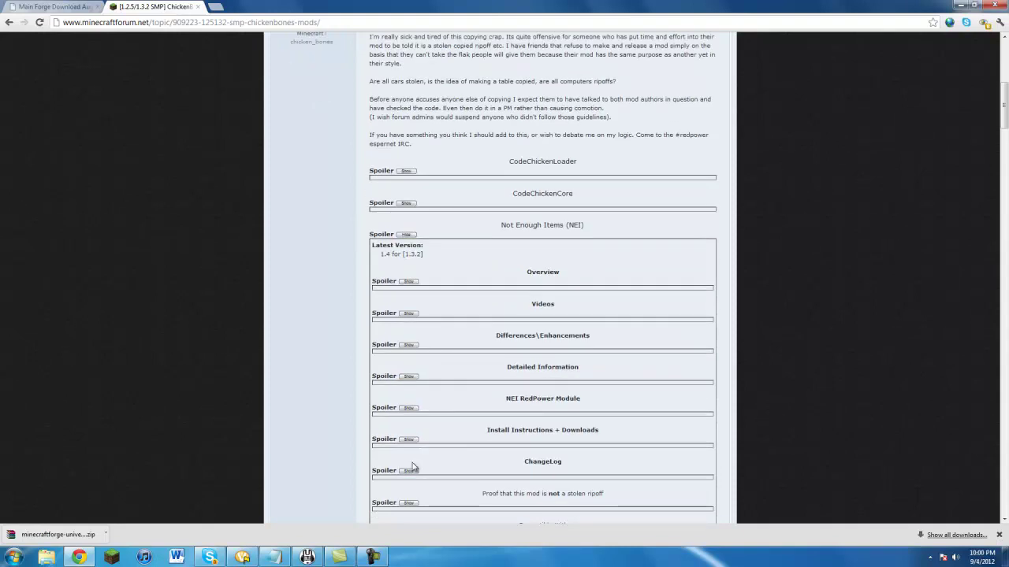
pyautogui.click(410, 441)
pyautogui.scroll(-2, 410, 443)
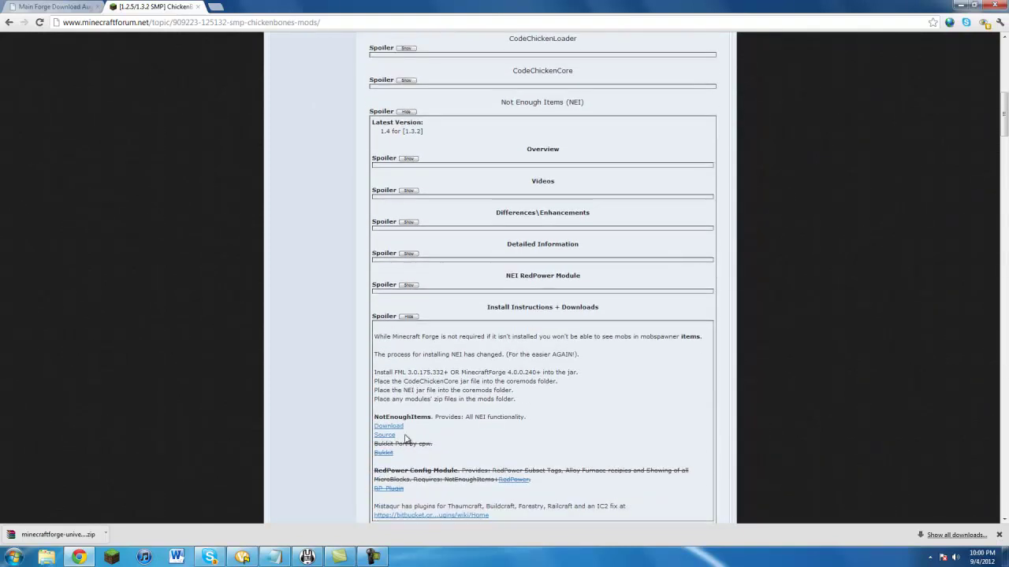
pyautogui.click(401, 431)
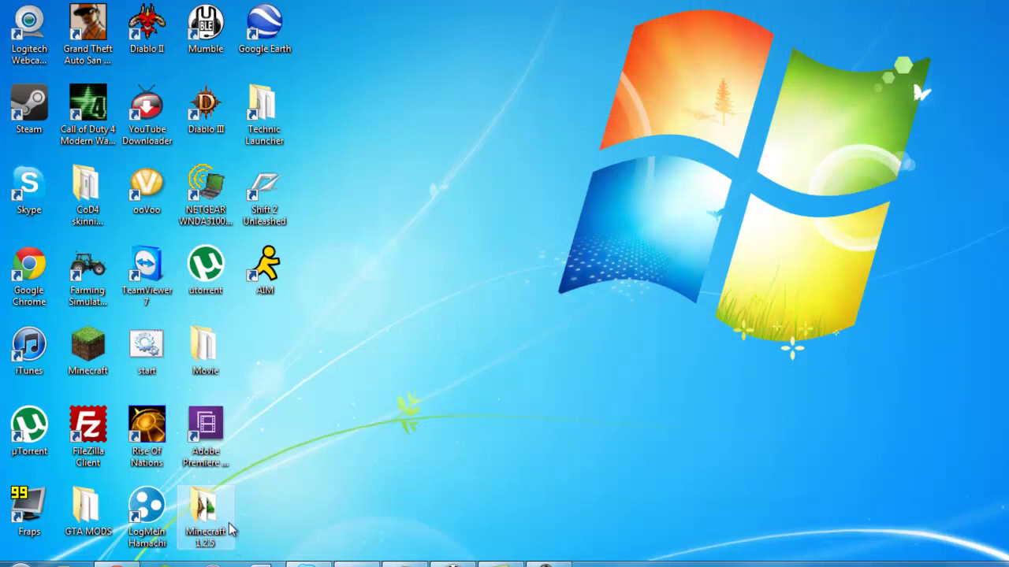
# Open the NEI 1.3.2 mod folder inside UTUBE in the desktop's Minecraft 1.2.5 folder
pyautogui.doubleClick(227, 529)
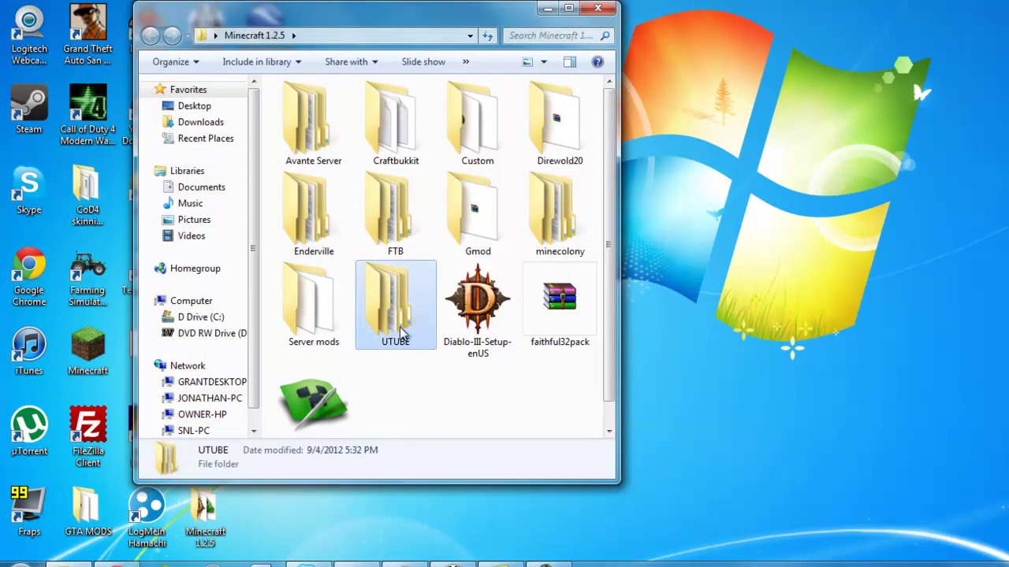
pyautogui.doubleClick(397, 325)
pyautogui.doubleClick(328, 106)
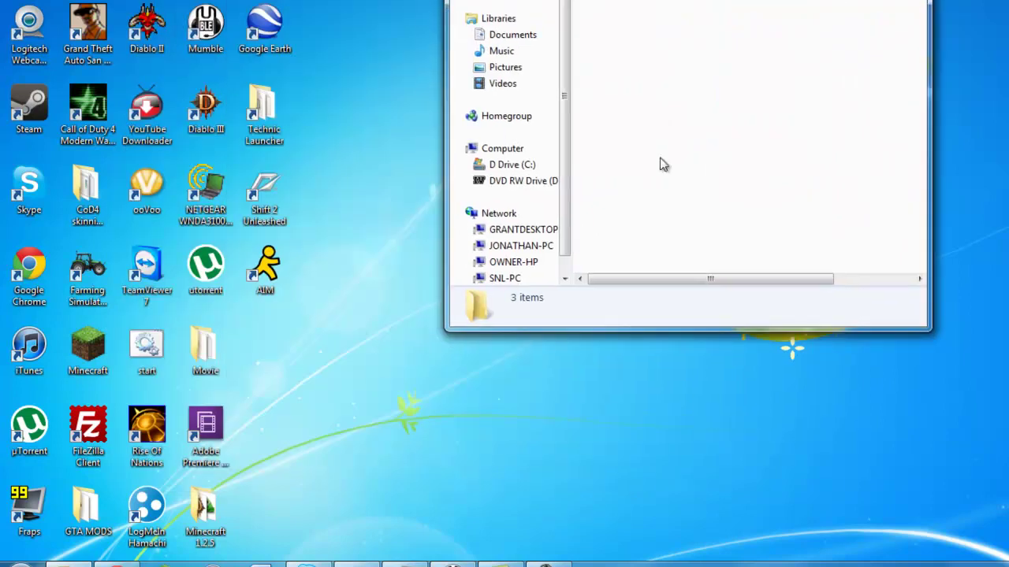
pyautogui.press('super')
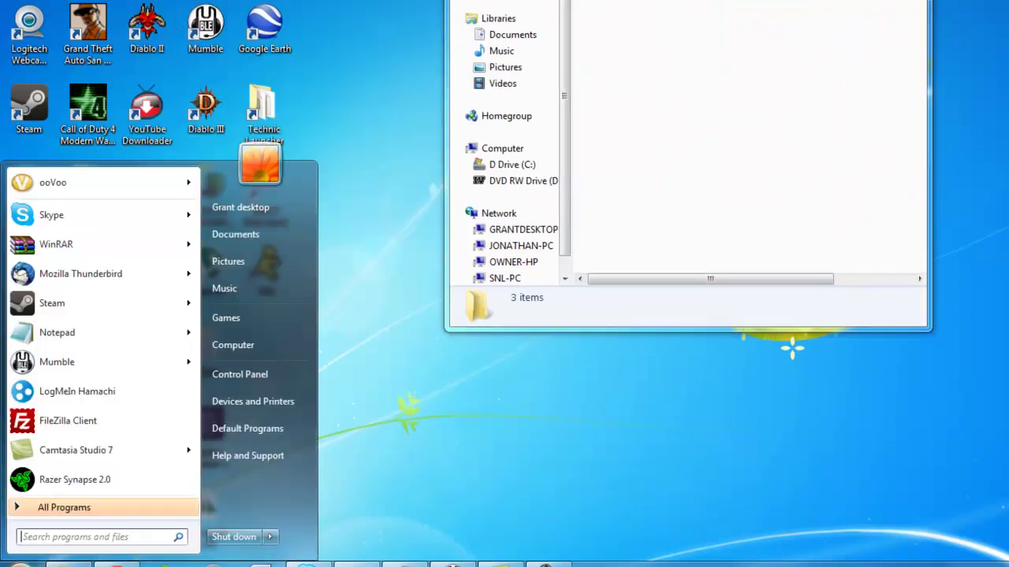
pyautogui.write('%app')
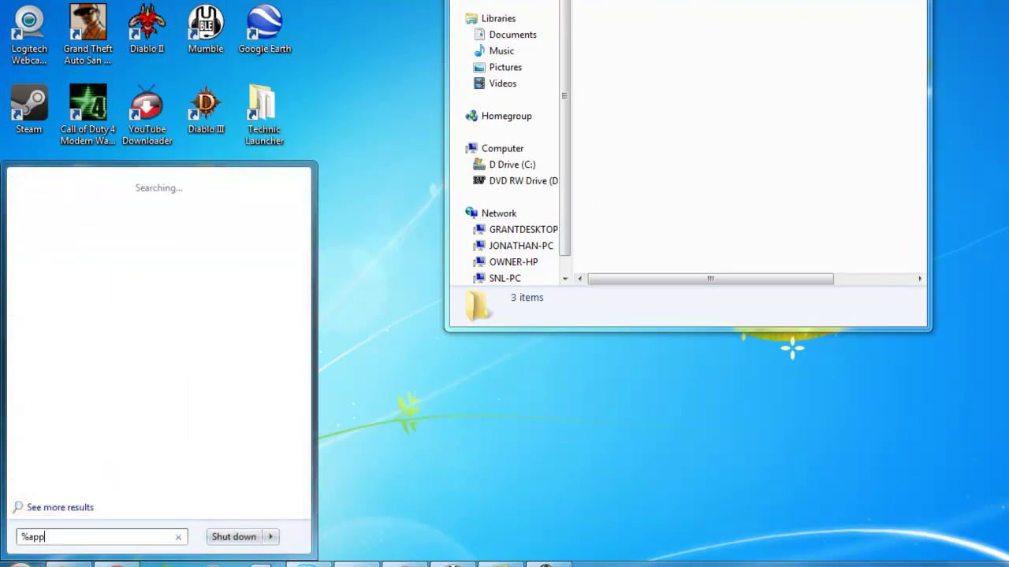
pyautogui.write('pdata%')
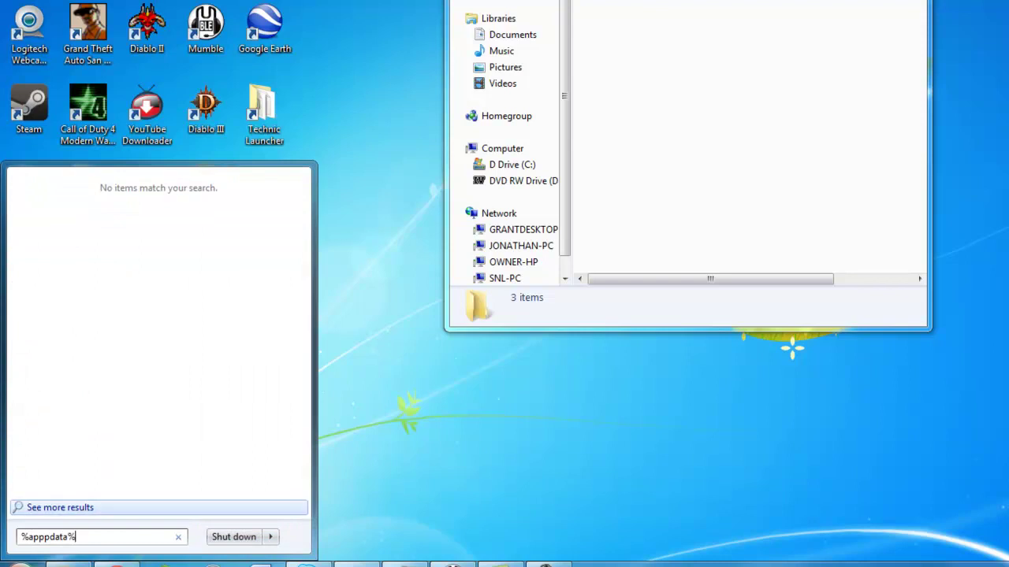
pyautogui.press('Return')
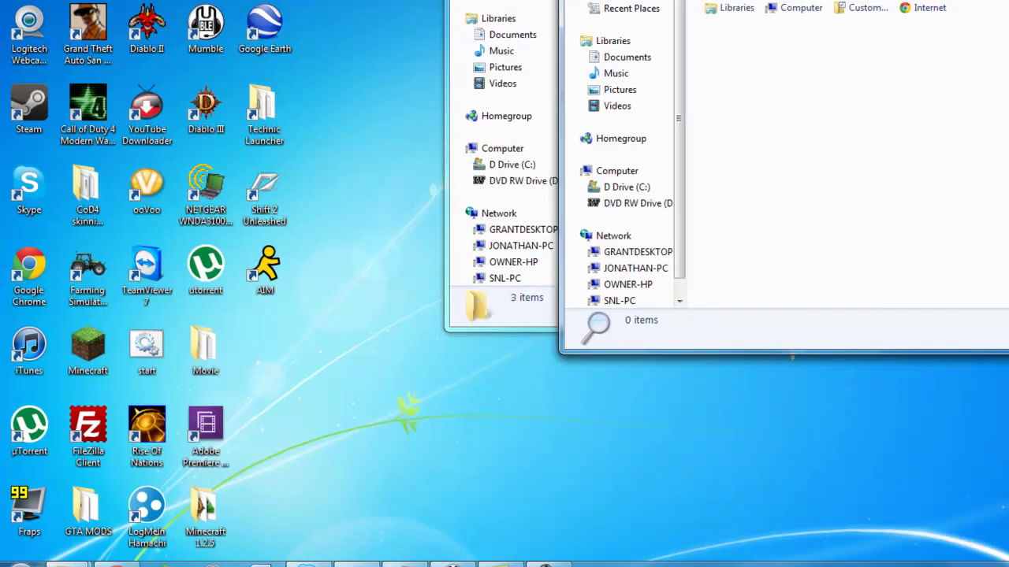
pyautogui.hotkey('alt', 'F4')
# Open the .minecraft folder in %appdata% and place its window beside the mod folder window
pyautogui.press('super')
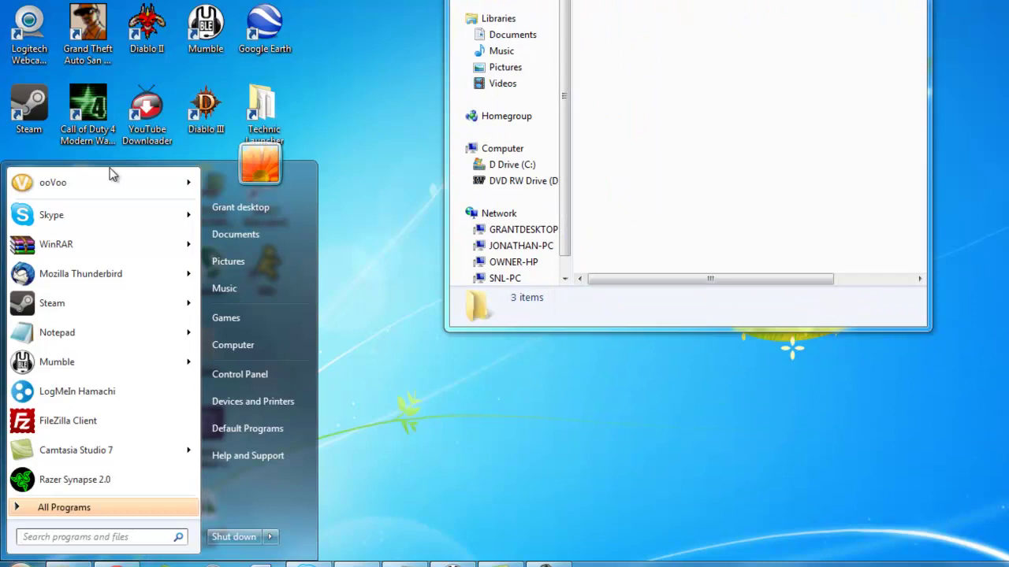
pyautogui.write('%app')
pyautogui.write('data%')
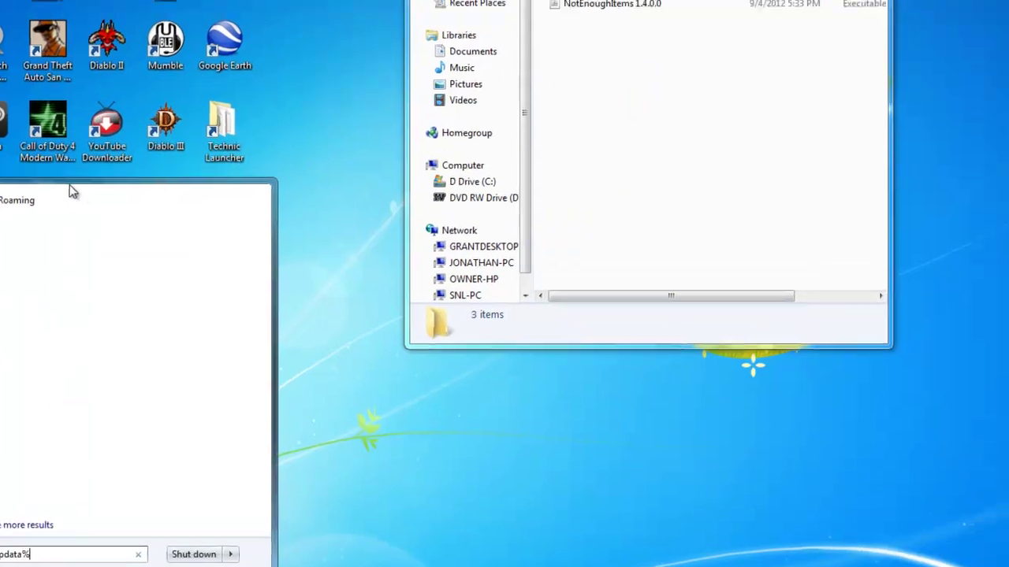
pyautogui.press('Return')
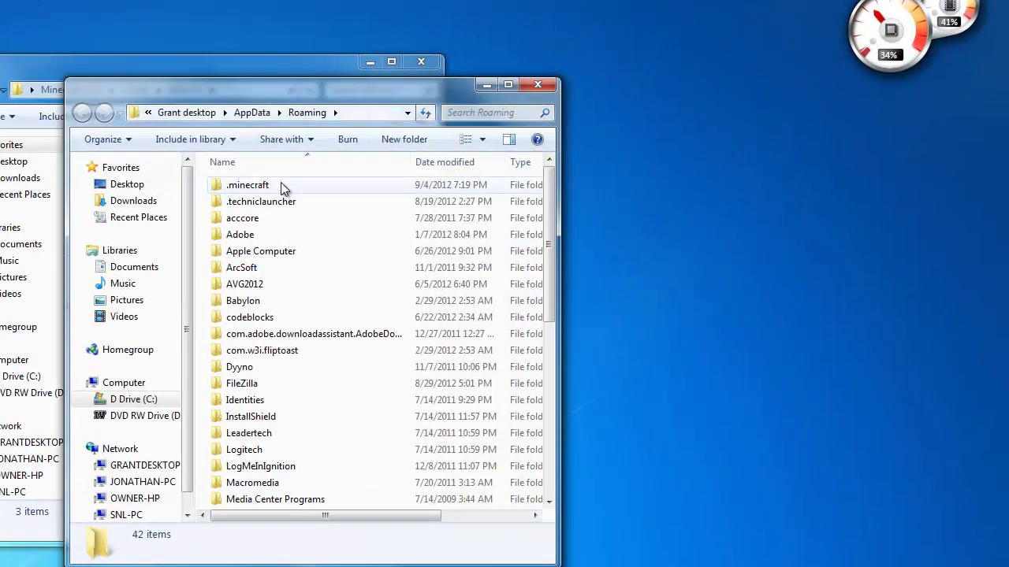
pyautogui.doubleClick(281, 182)
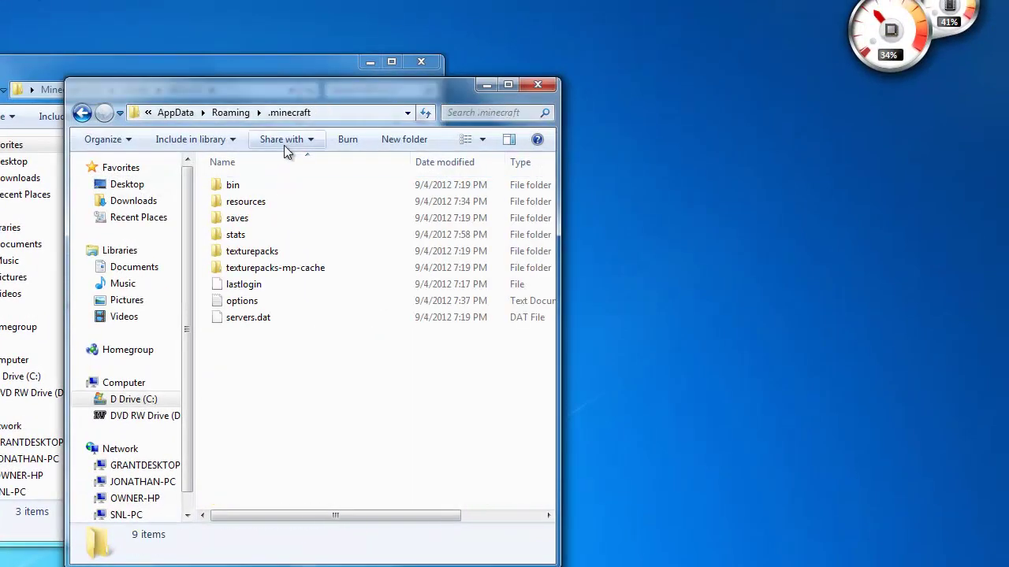
pyautogui.moveTo(268, 95); pyautogui.dragTo(565, 55)
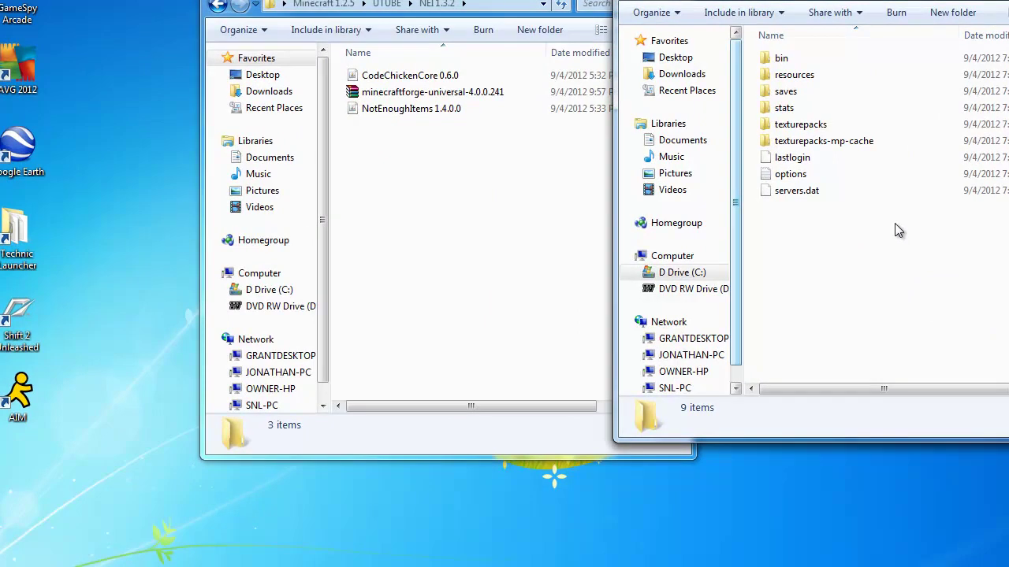
# Move everything in the .minecraft folder to the Recycle Bin
pyautogui.hotkey('ctrl', 'a')
pyautogui.press('Delete')
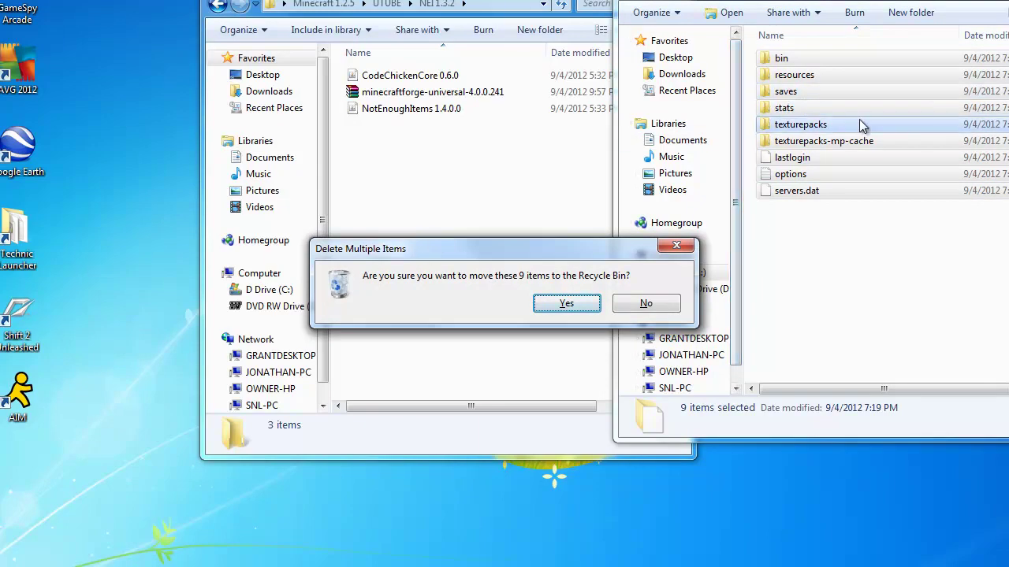
pyautogui.click(588, 305)
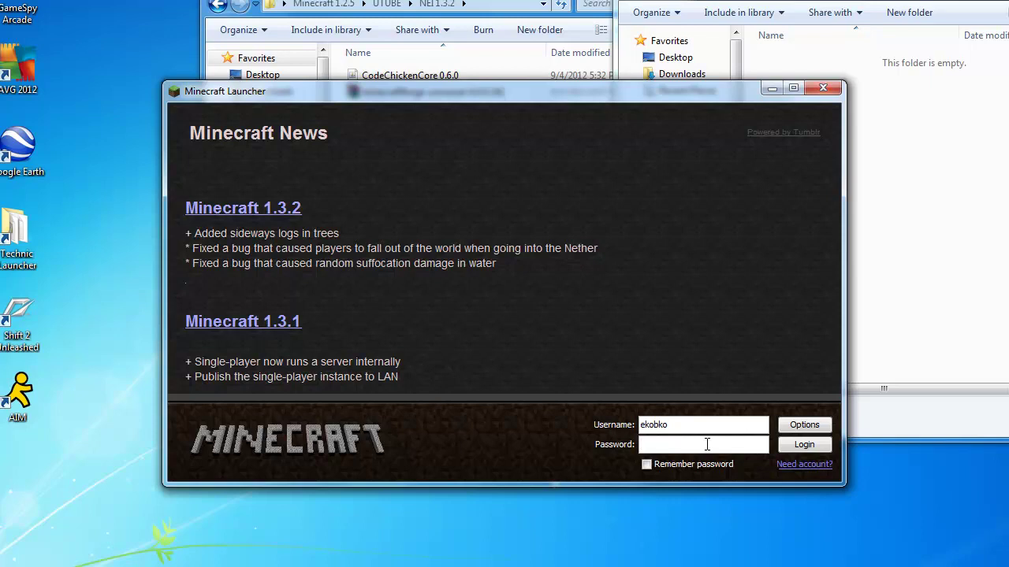
# Log in through the Minecraft Launcher to regenerate the .minecraft files, and quit the game from its title screen
pyautogui.press('Return')
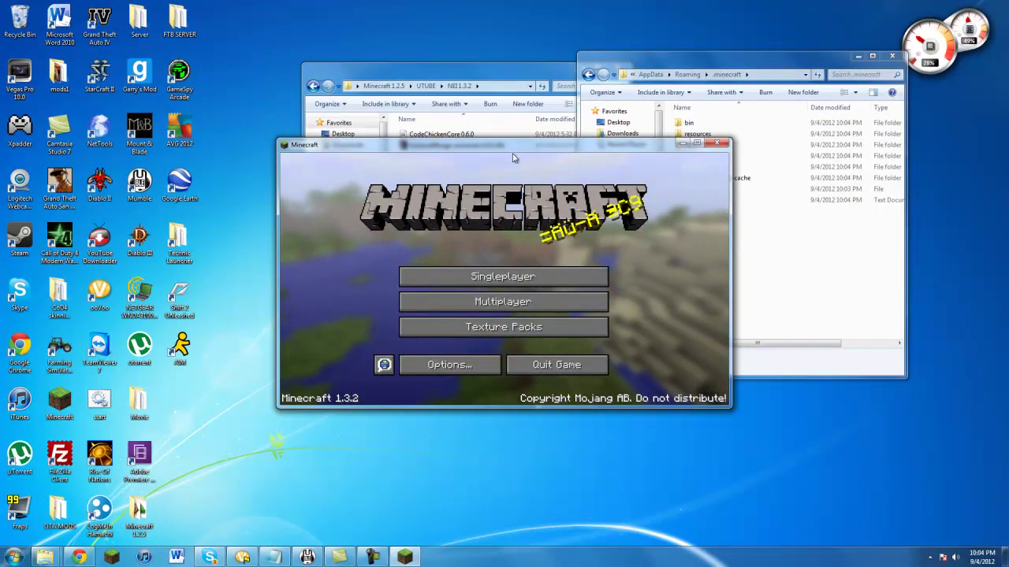
pyautogui.moveTo(480, 155); pyautogui.dragTo(356, 166)
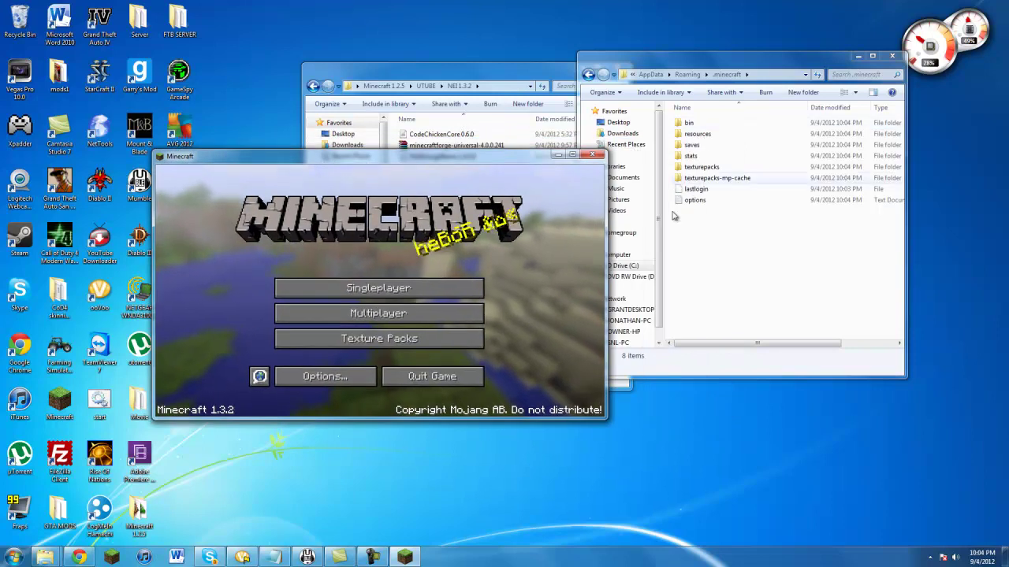
pyautogui.click(432, 375)
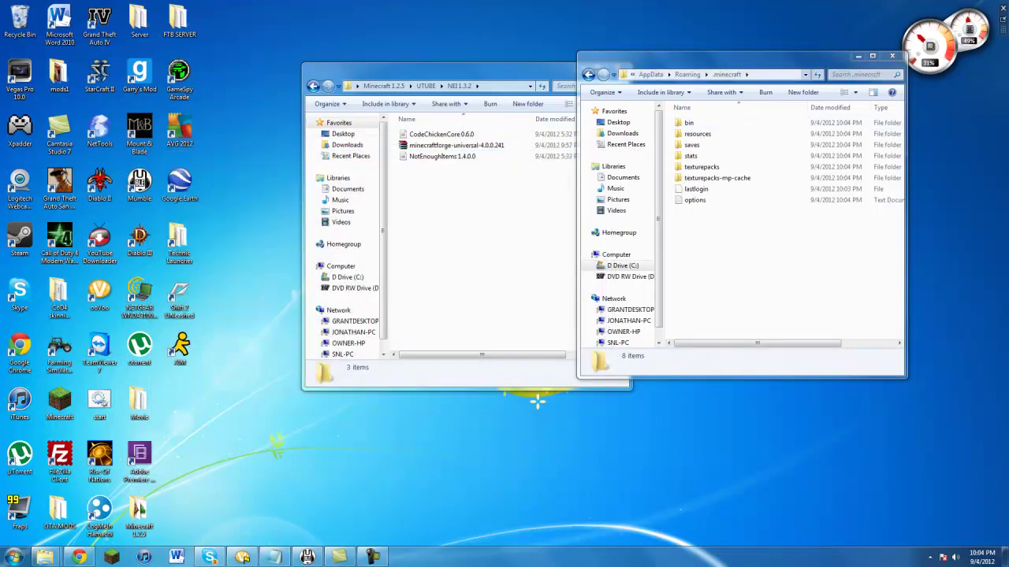
# Arrange the two folder windows side by side and open the minecraft jar from .minecraft's bin folder with WinRAR archiver
pyautogui.moveTo(429, 76); pyautogui.dragTo(358, 65)
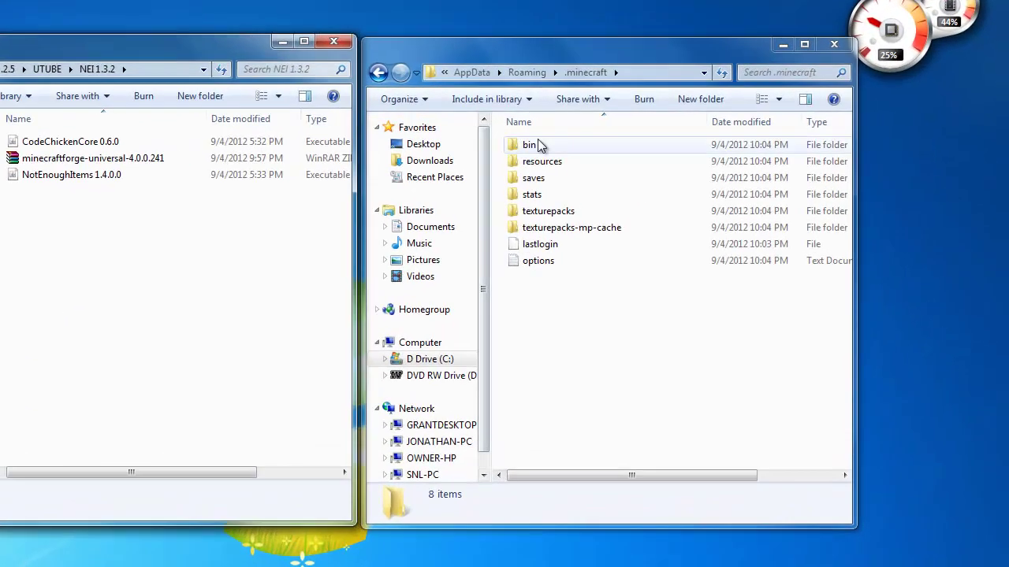
pyautogui.doubleClick(666, 125)
pyautogui.click(541, 229)
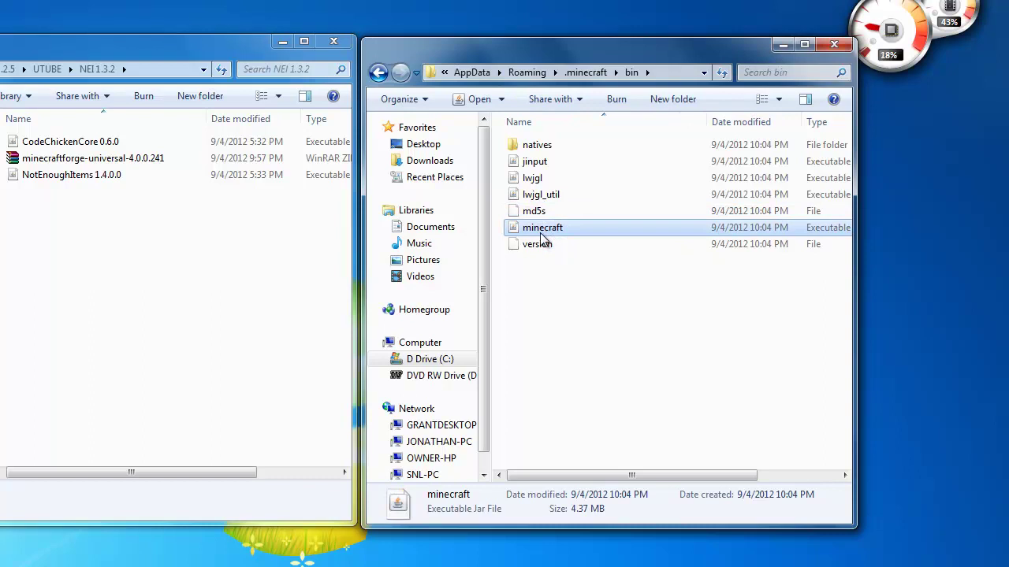
pyautogui.rightClick(541, 234)
pyautogui.moveTo(579, 293)
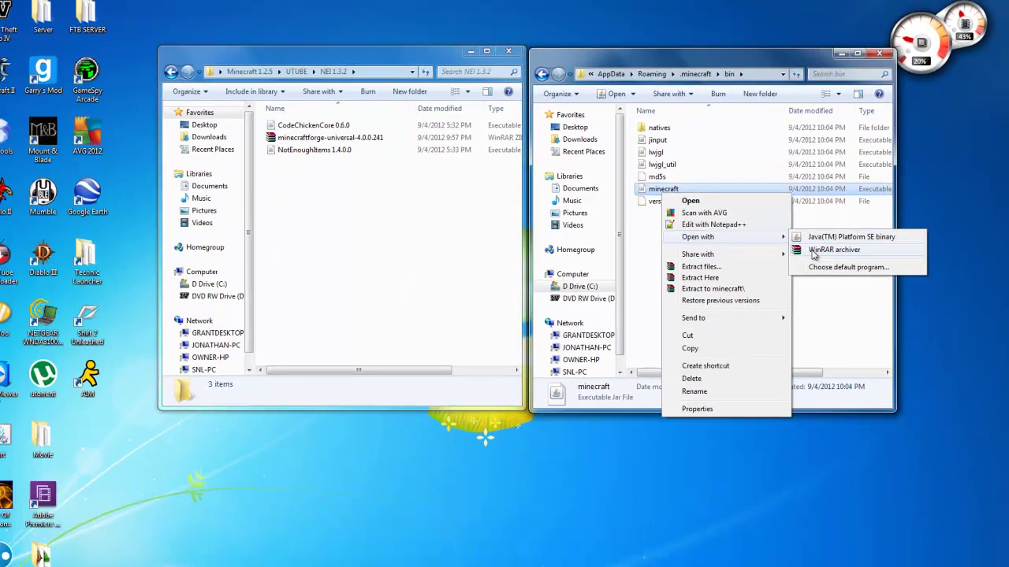
pyautogui.click(772, 306)
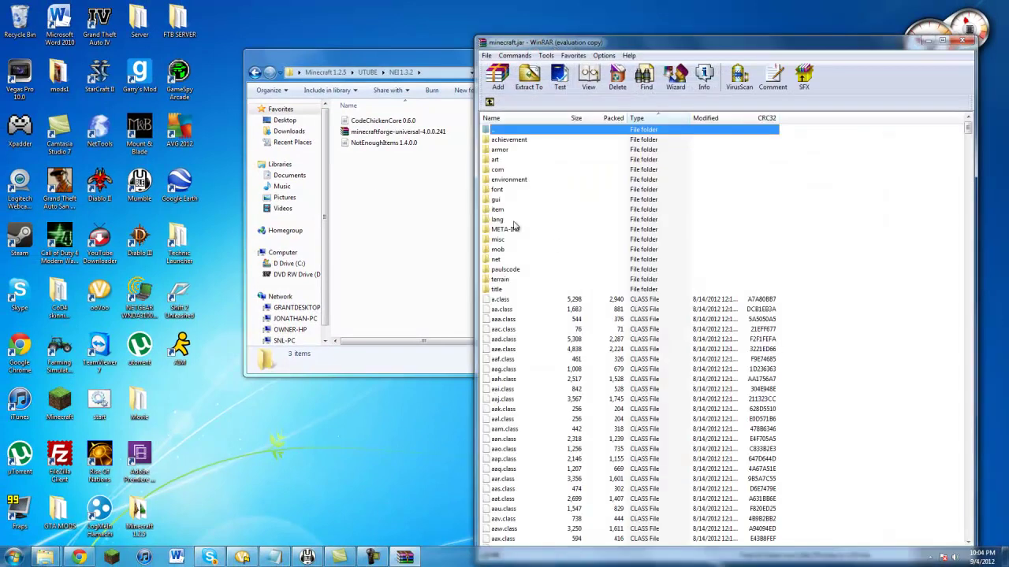
# Delete the META-INF folder from the minecraft.jar archive and confirm the deletion
pyautogui.click(791, 306)
pyautogui.click(509, 230)
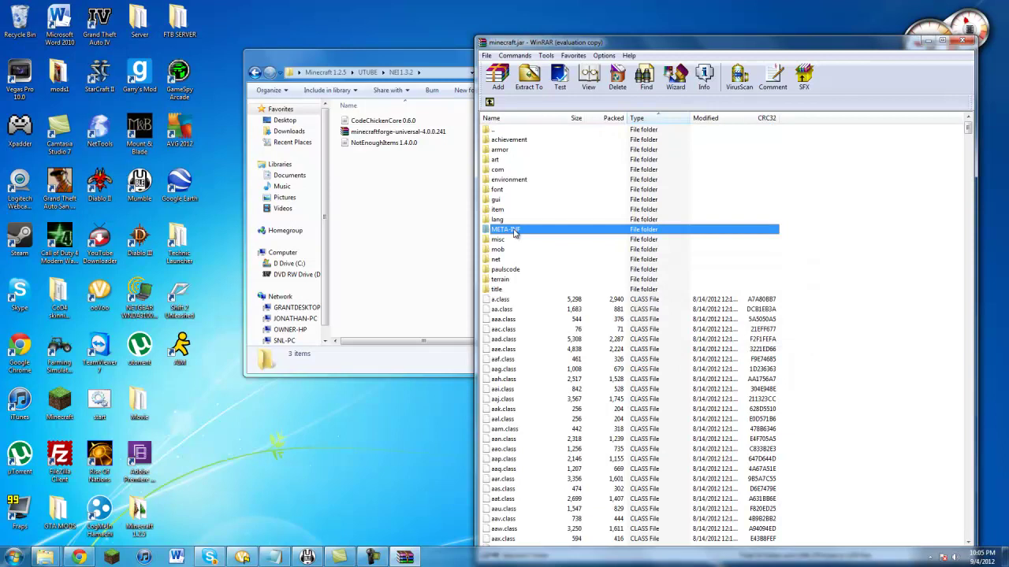
pyautogui.rightClick(513, 232)
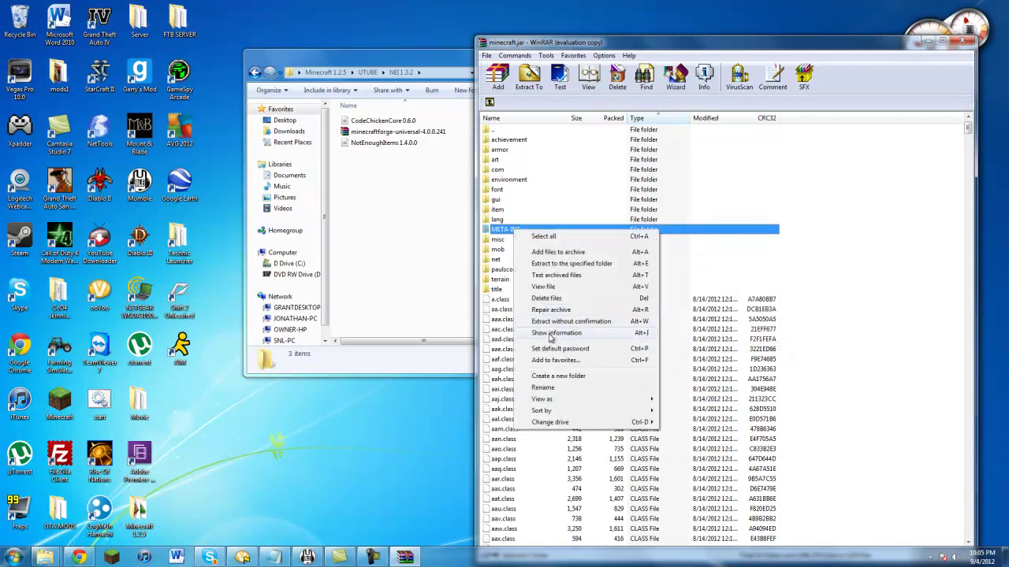
pyautogui.click(546, 299)
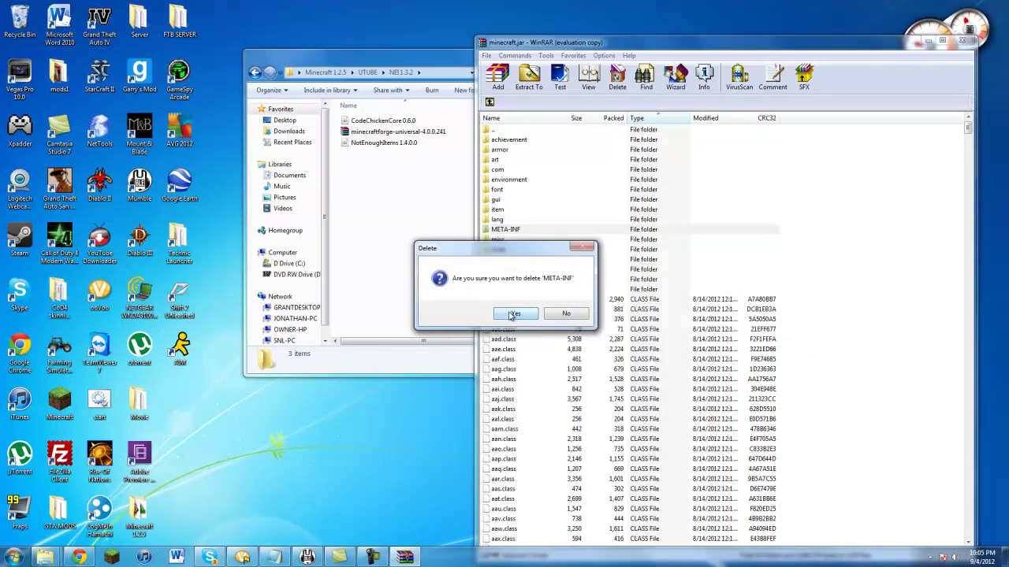
pyautogui.click(513, 314)
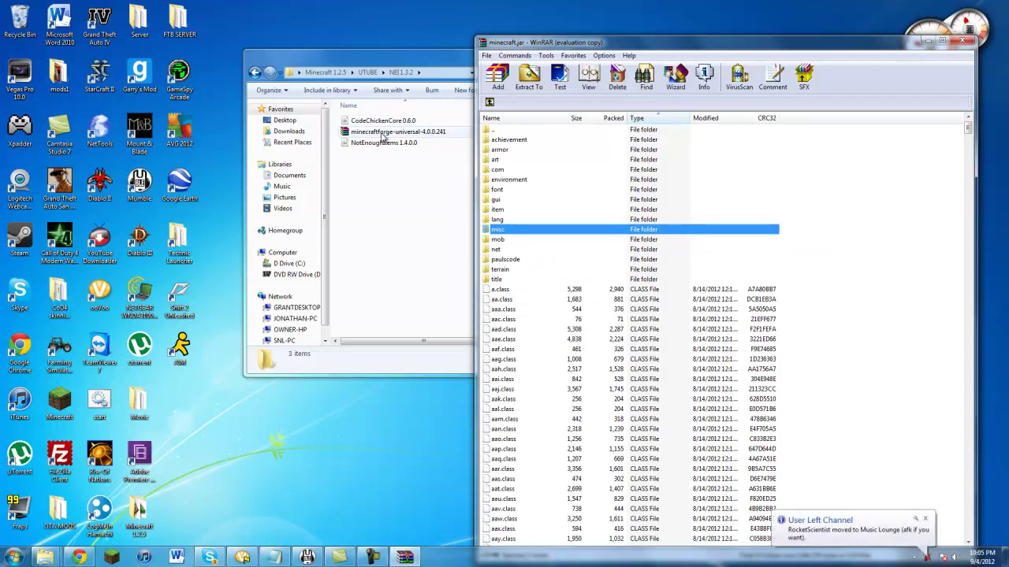
# Copy all contents of minecraftforge-universal-4.0.0.241 into minecraft.jar, replacing existing files, and close both archives
pyautogui.doubleClick(386, 132)
pyautogui.moveTo(646, 42); pyautogui.dragTo(205, 49)
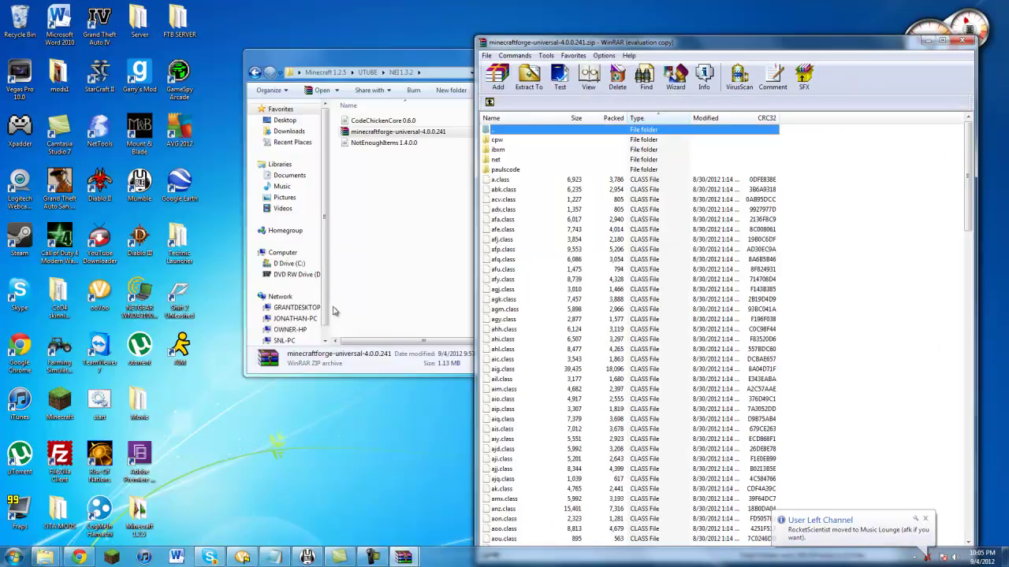
pyautogui.moveTo(574, 47); pyautogui.dragTo(109, 38)
pyautogui.hotkey('ctrl', 'a')
pyautogui.moveTo(166, 216); pyautogui.dragTo(844, 289)
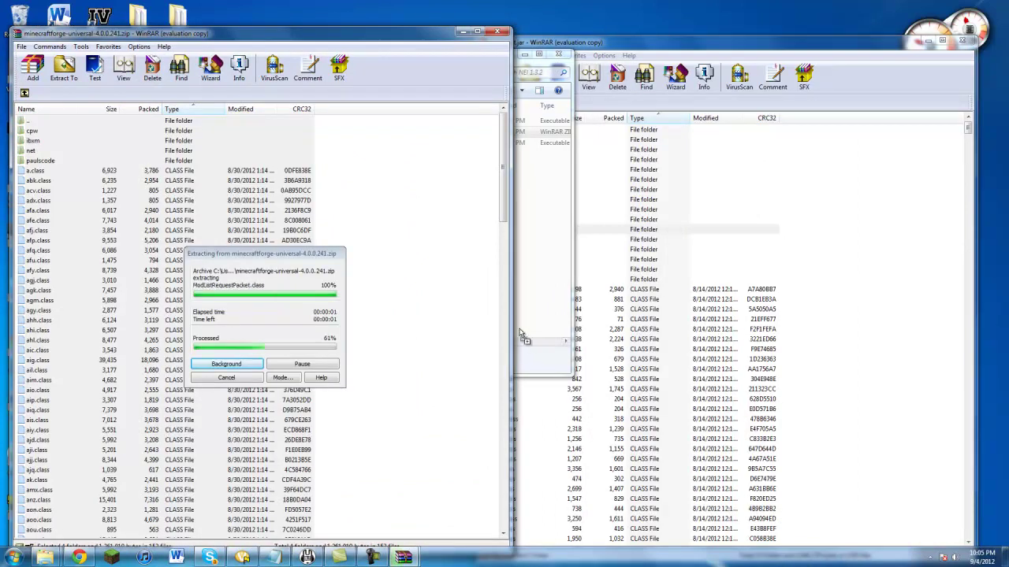
pyautogui.click(721, 390)
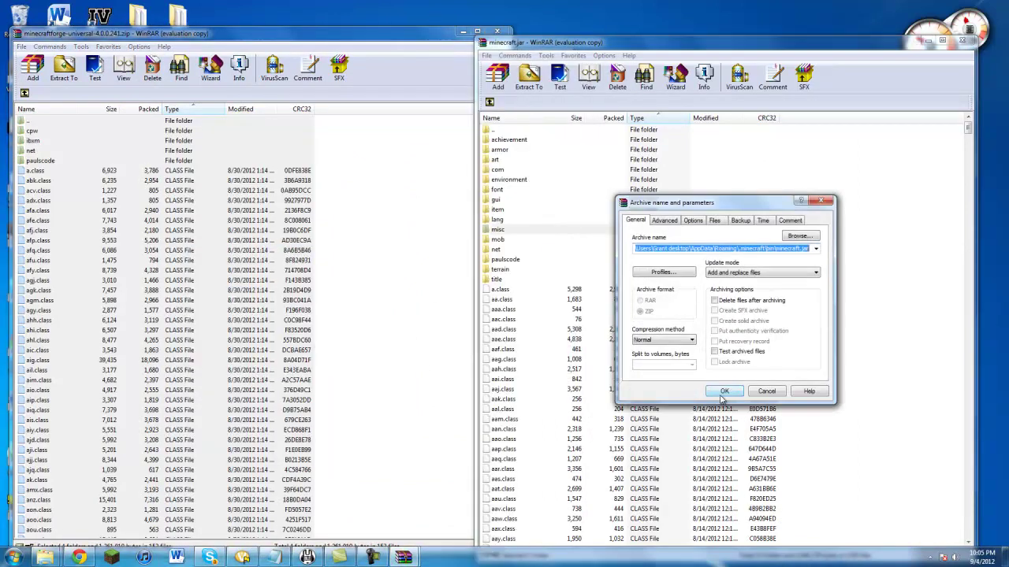
pyautogui.click(496, 34)
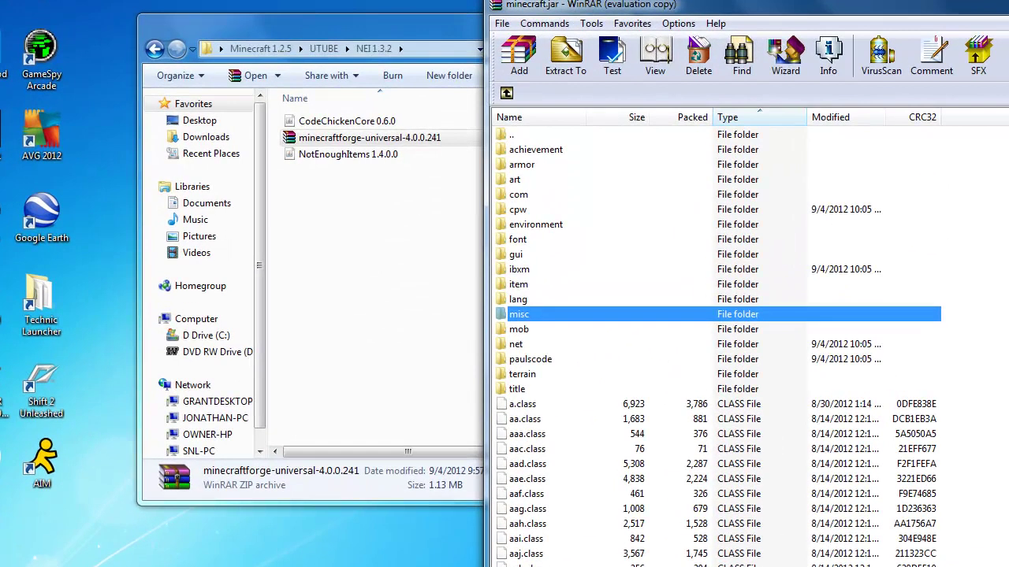
pyautogui.hotkey('alt', 'F4')
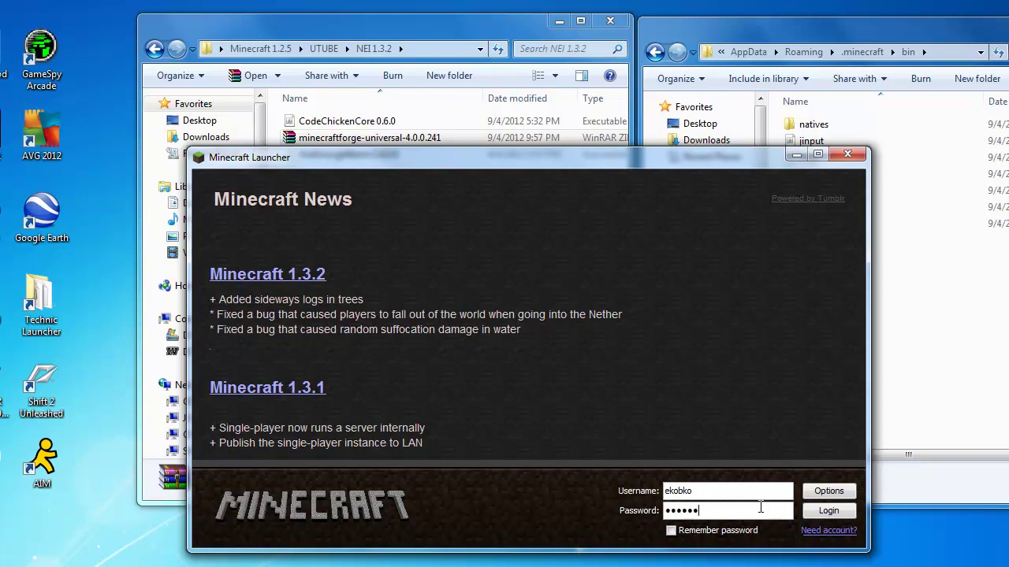
# Log in through the Minecraft Launcher with the password remembered, and quit the game from its title screen
pyautogui.click(670, 530)
pyautogui.click(841, 516)
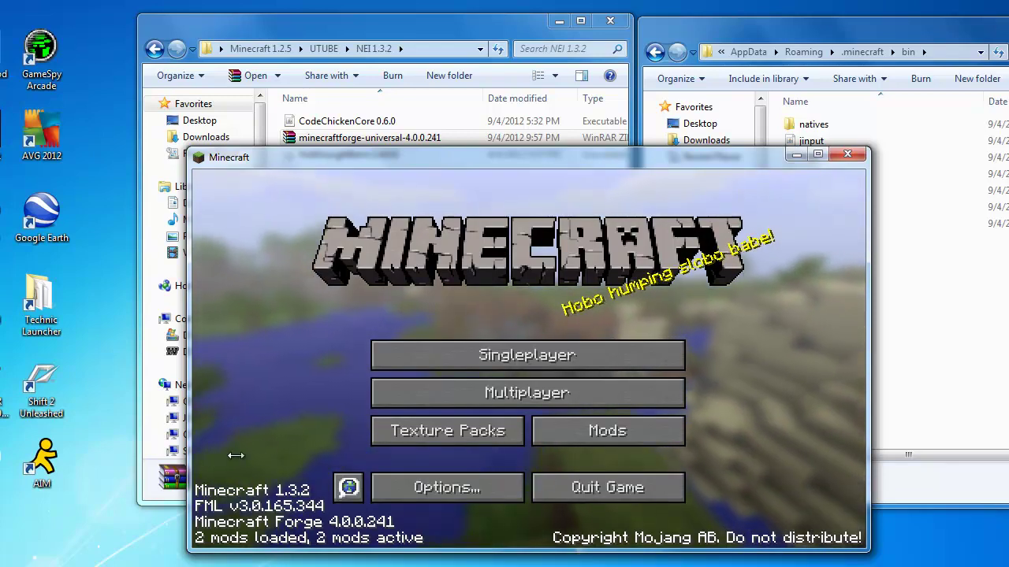
pyautogui.click(579, 478)
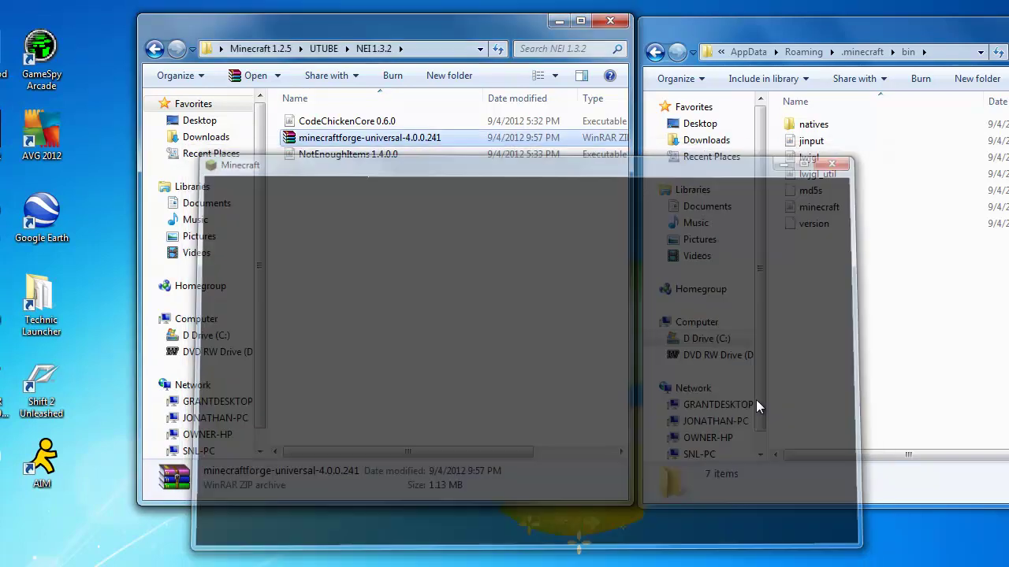
# Copy CodeChickenCore 0.6.0 and NotEnoughItems 1.4.0.0 from the mod folder into .minecraft's coremods folder
pyautogui.click(863, 52)
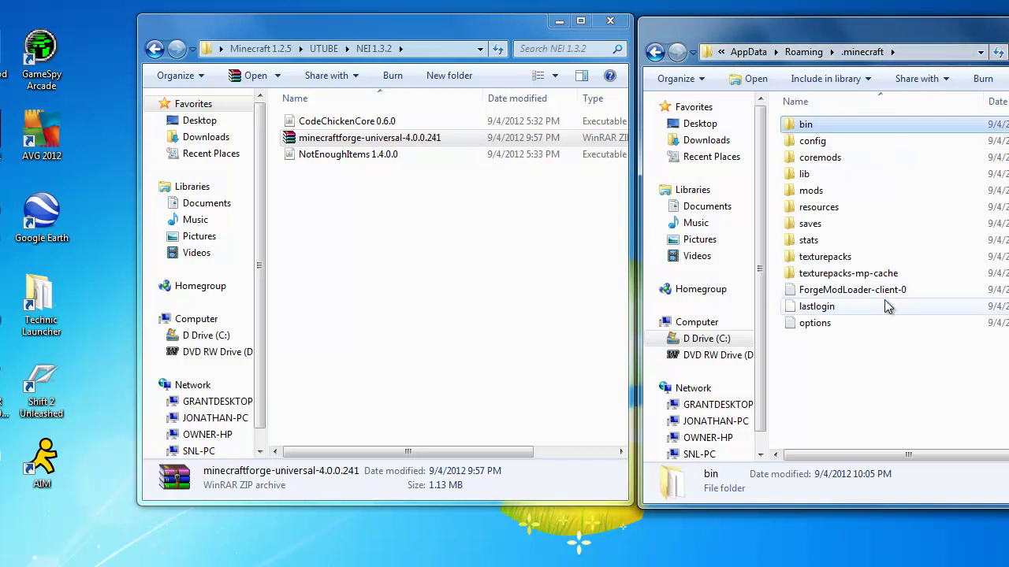
pyautogui.doubleClick(824, 157)
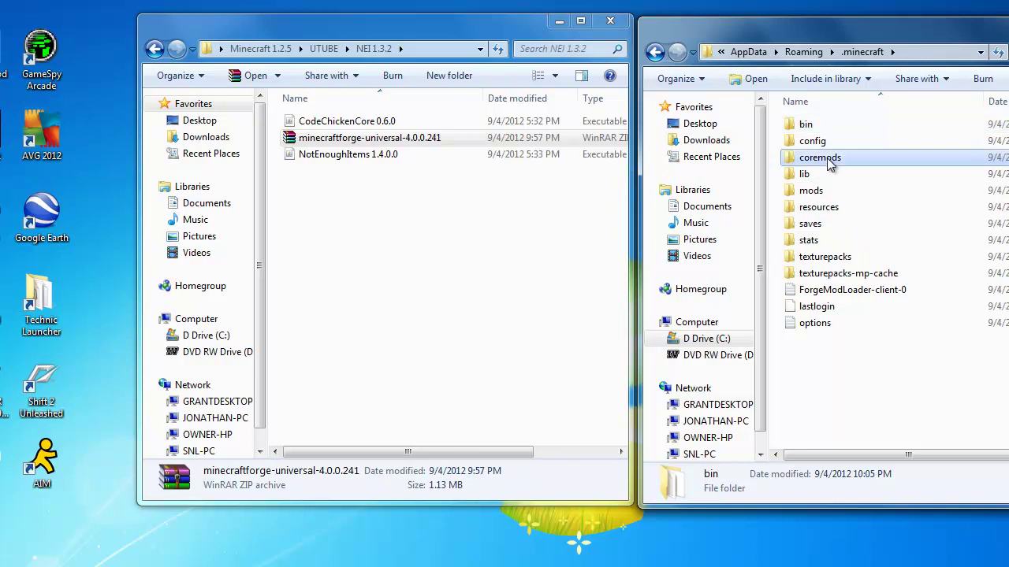
pyautogui.click(394, 159)
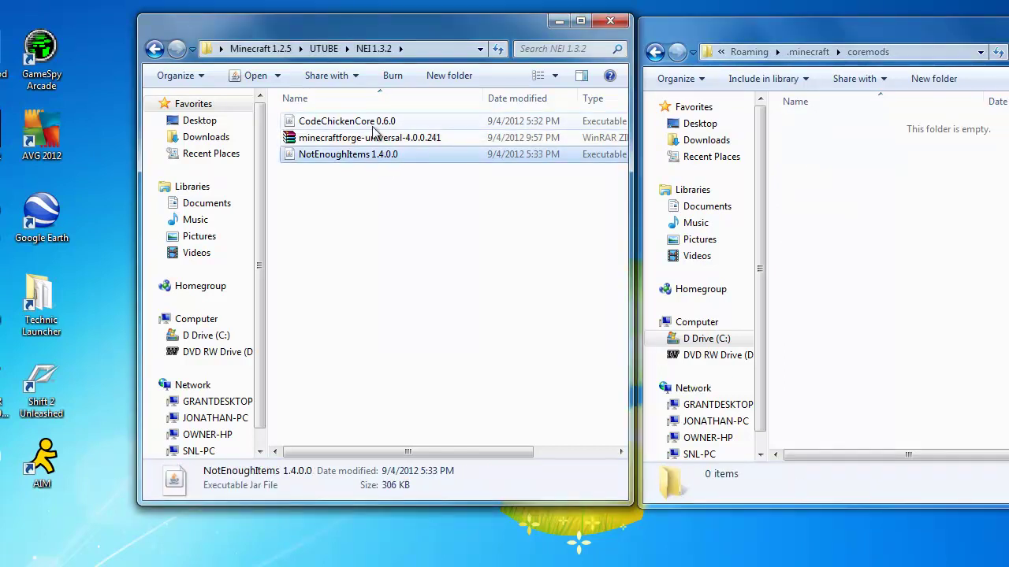
pyautogui.click(369, 127)
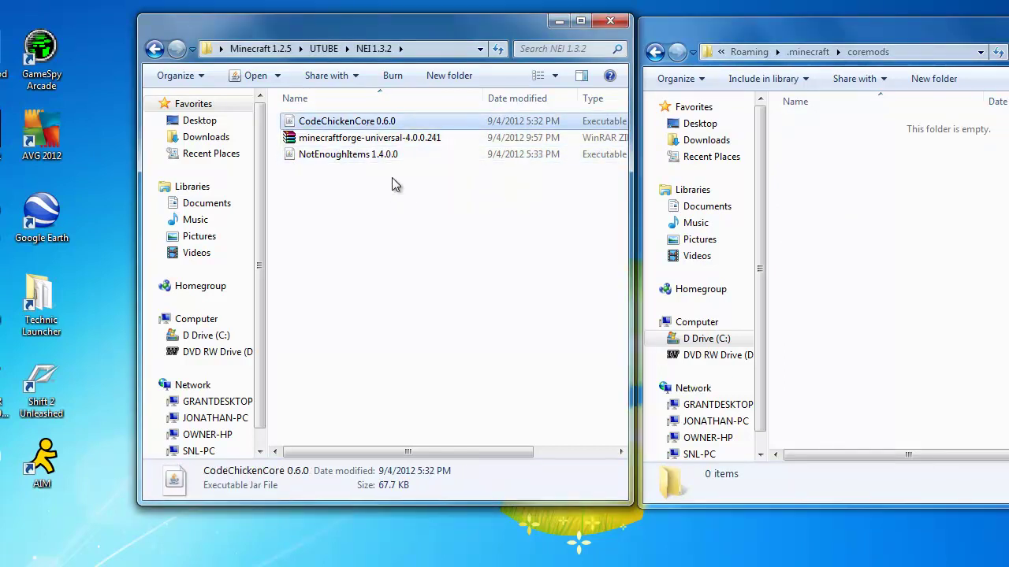
pyautogui.keyDown('ctrl'); pyautogui.click(383, 156); pyautogui.keyUp('ctrl')
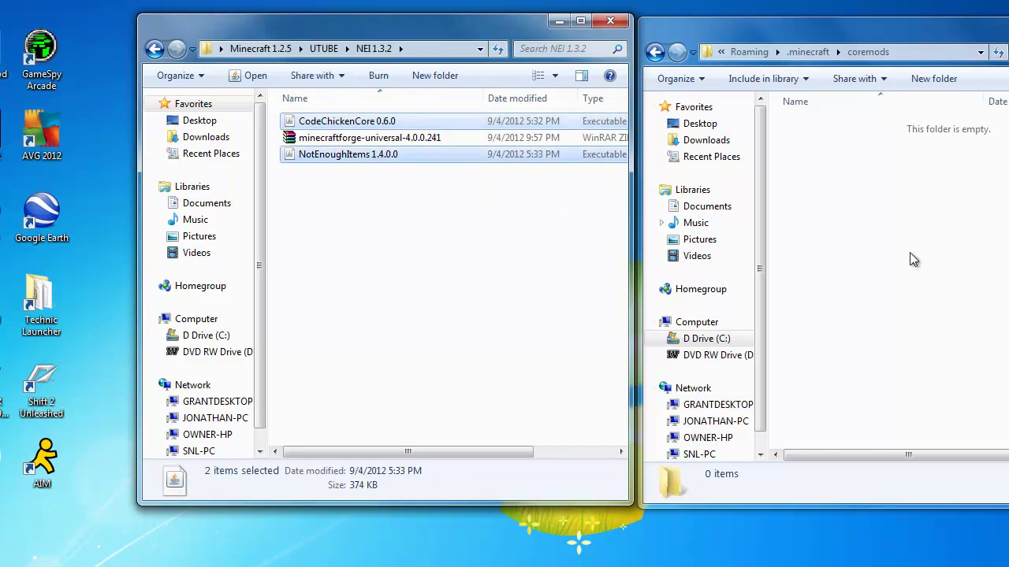
pyautogui.click(993, 260)
pyautogui.hotkey('ctrl', 'v')
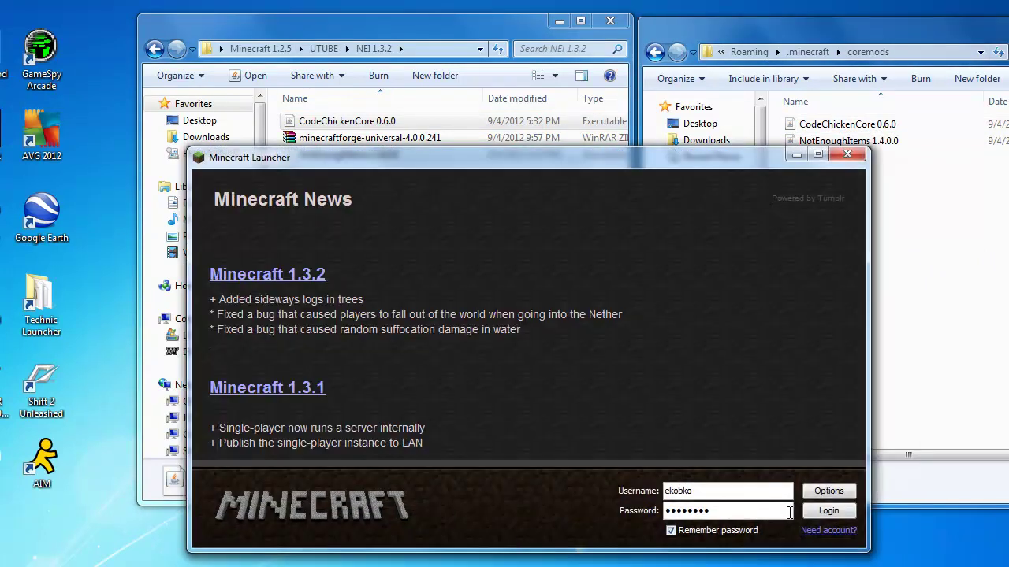
# Log in to Minecraft and check the installed mods in the Mod List from the title screen
pyautogui.click(822, 514)
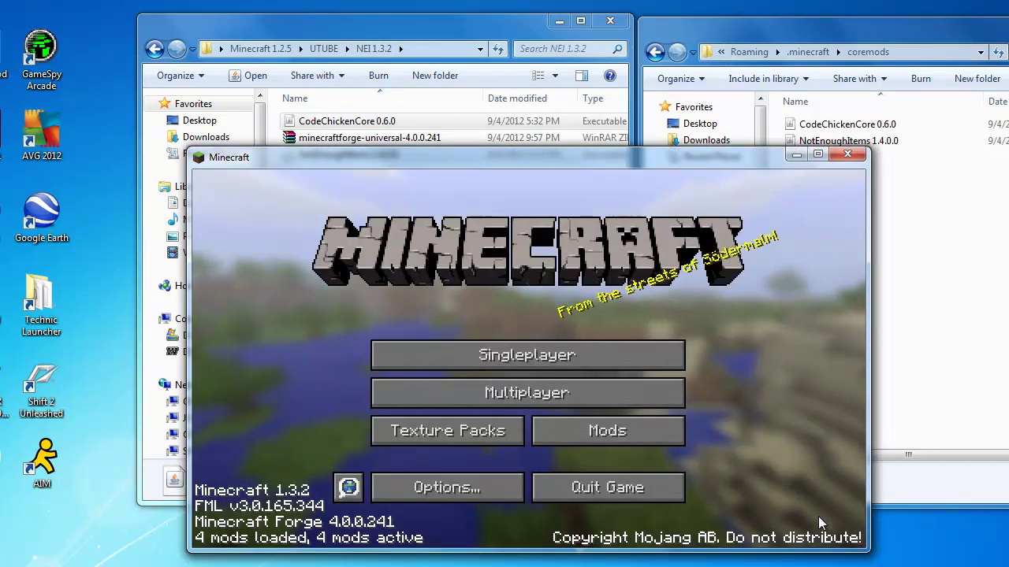
pyautogui.click(552, 431)
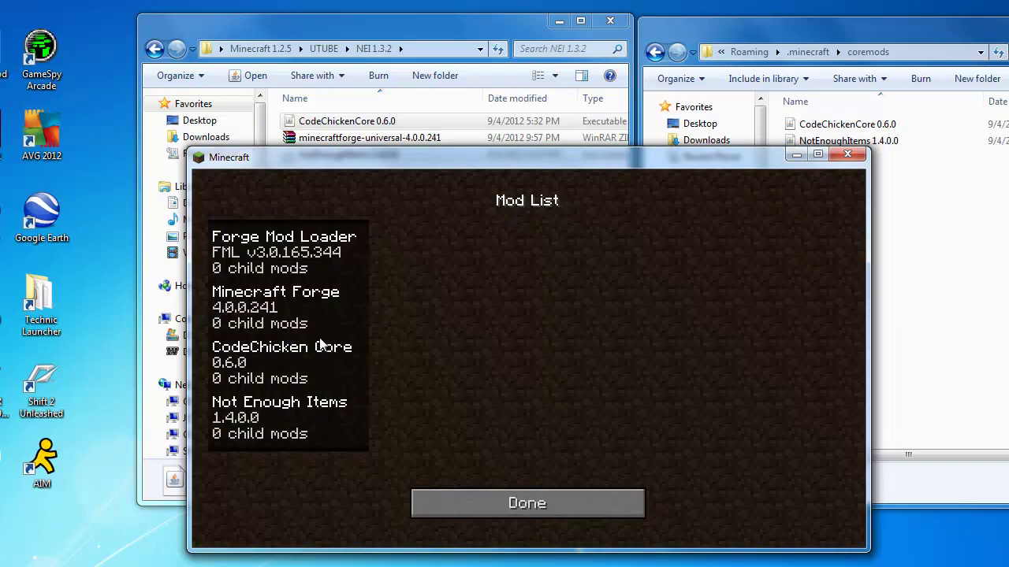
pyautogui.click(418, 505)
# Create a new singleplayer world and enter it
pyautogui.click(519, 364)
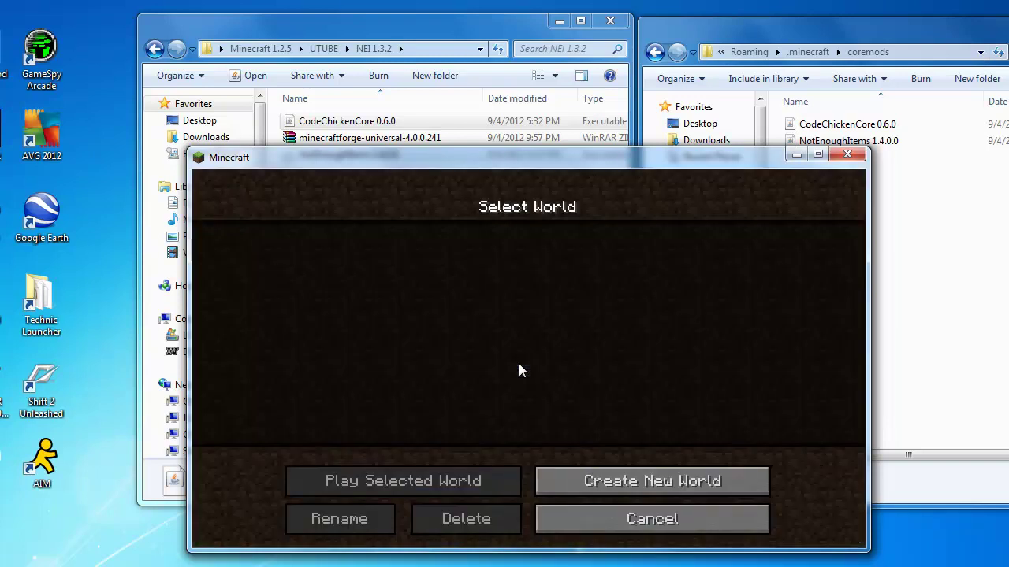
pyautogui.click(597, 475)
pyautogui.click(348, 530)
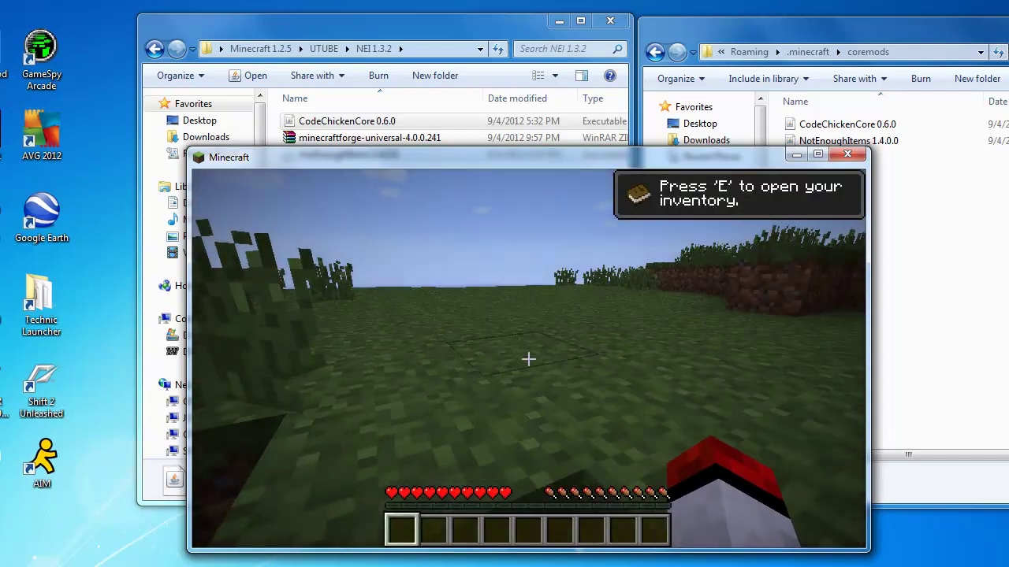
# Open the inventory in a maximized game window and examine all five pages of the Not Enough Items list
pyautogui.press('e')
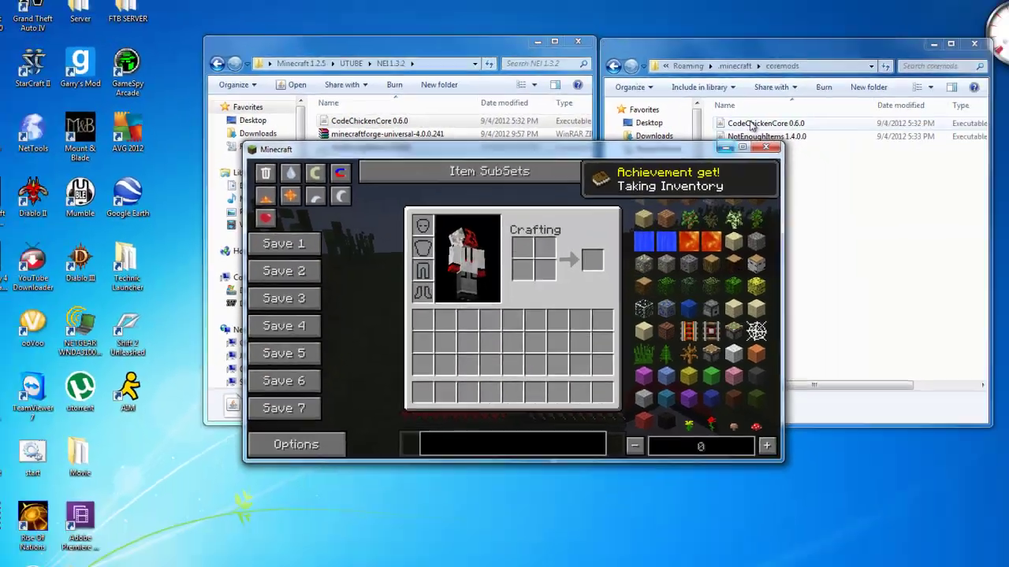
pyautogui.doubleClick(702, 145)
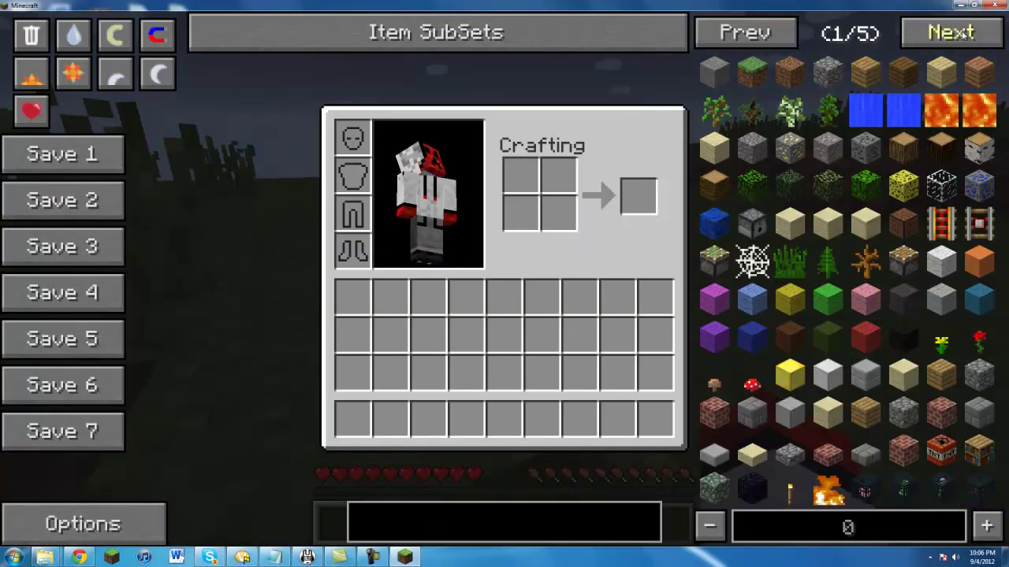
pyautogui.click(956, 41)
pyautogui.click(958, 43)
pyautogui.click(957, 39)
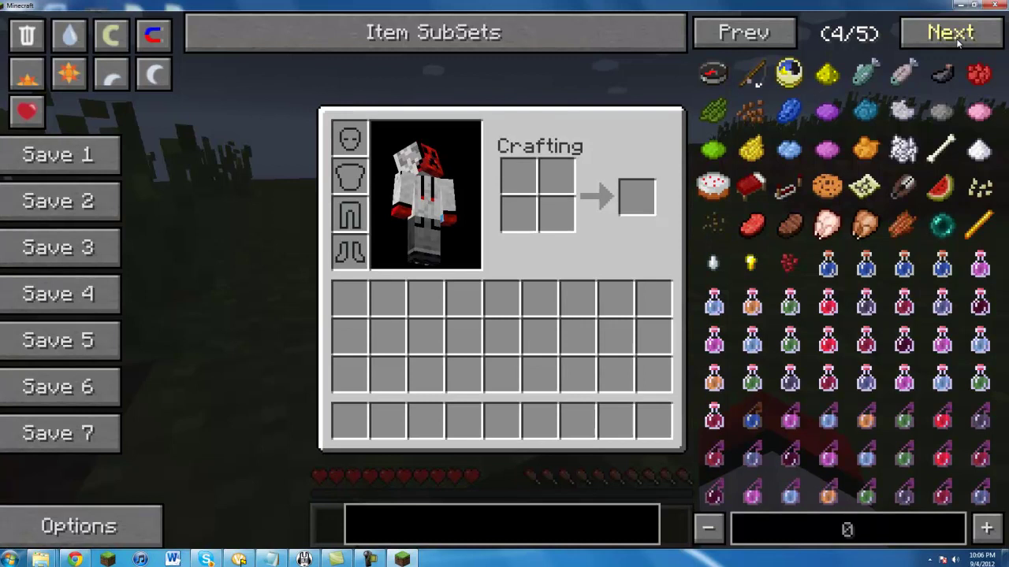
pyautogui.click(956, 40)
pyautogui.click(757, 33)
pyautogui.click(757, 33)
pyautogui.click(759, 33)
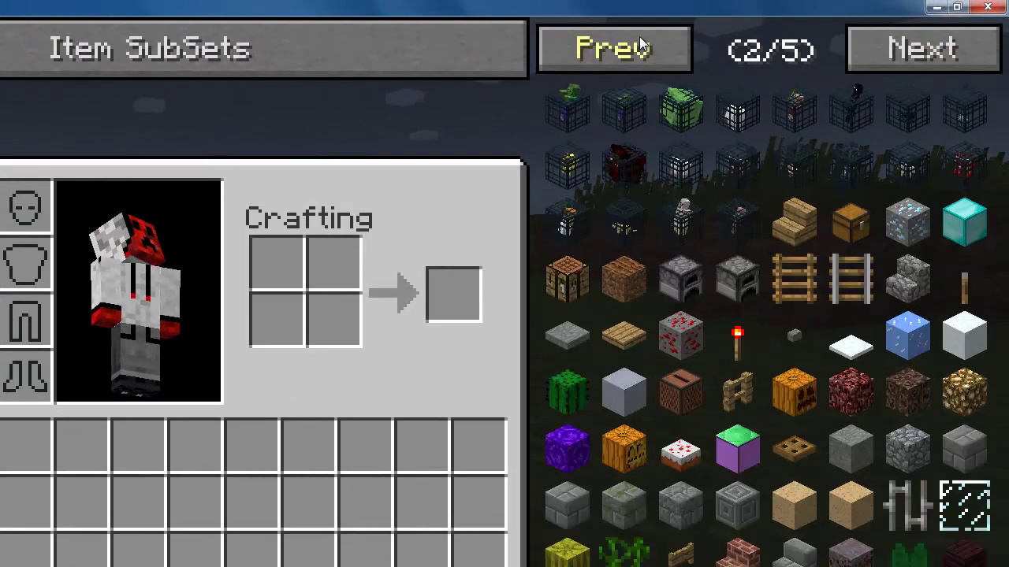
pyautogui.click(640, 48)
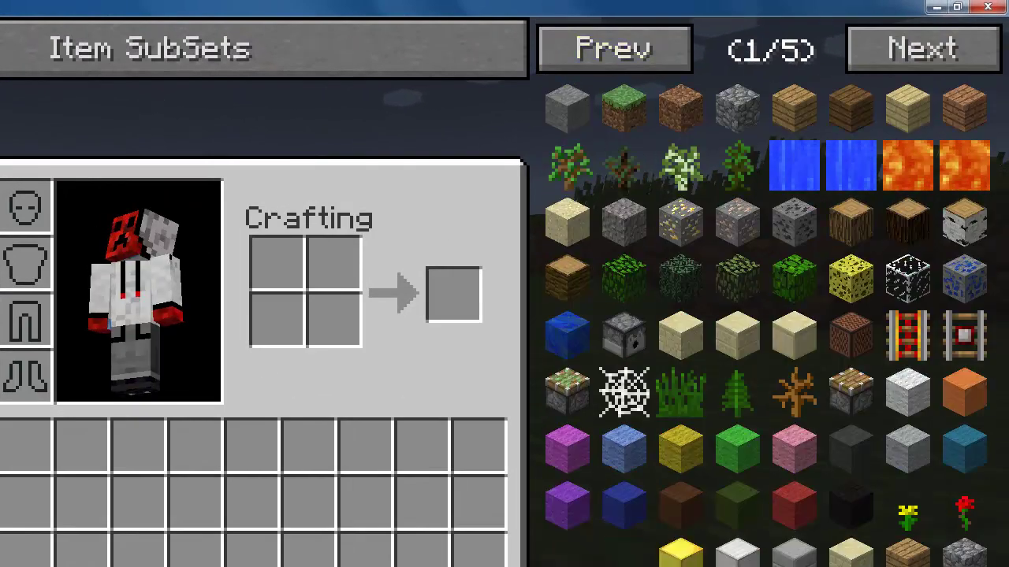
pyautogui.press('e')
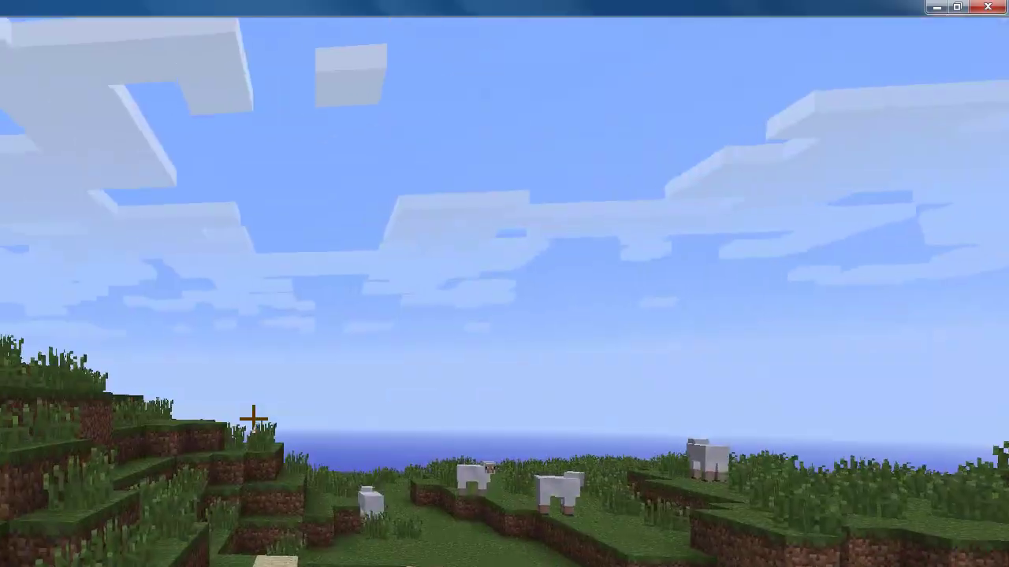
# Reopen the inventory to browse the item list pages again, and return to the world to bring up the game menu
pyautogui.press('e')
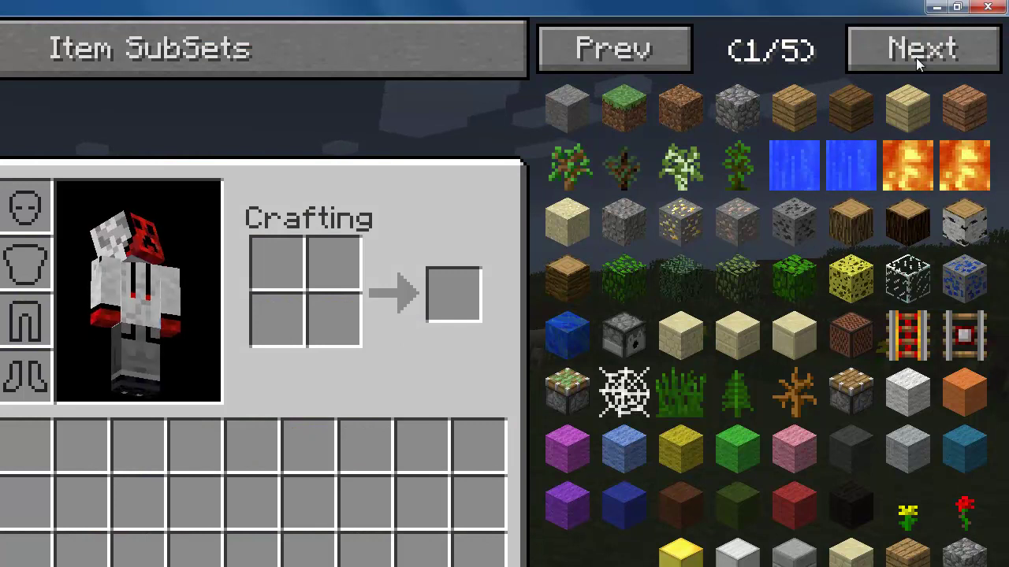
pyautogui.click(914, 49)
pyautogui.click(915, 49)
pyautogui.click(914, 49)
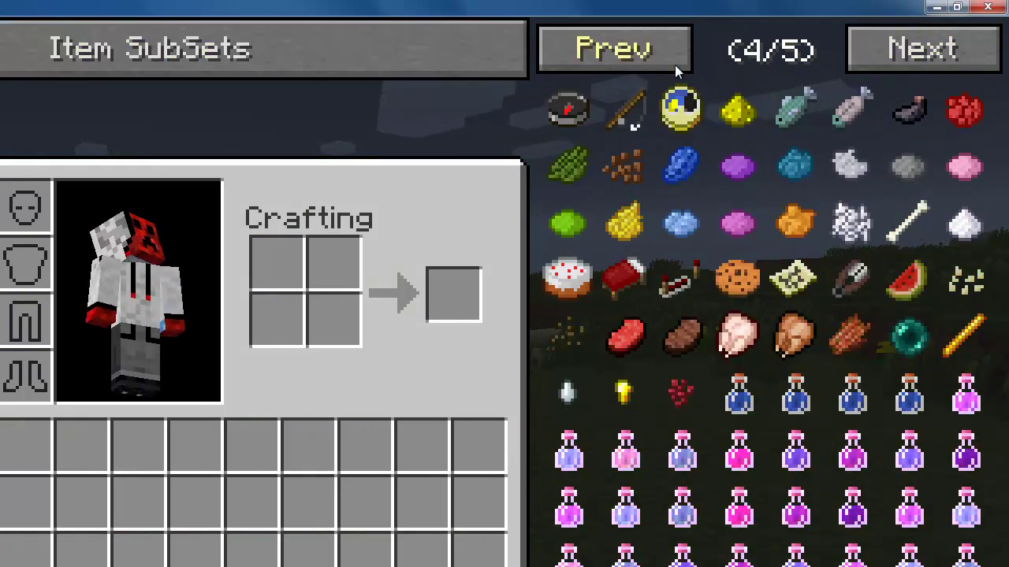
pyautogui.click(670, 63)
pyautogui.click(670, 63)
pyautogui.click(950, 49)
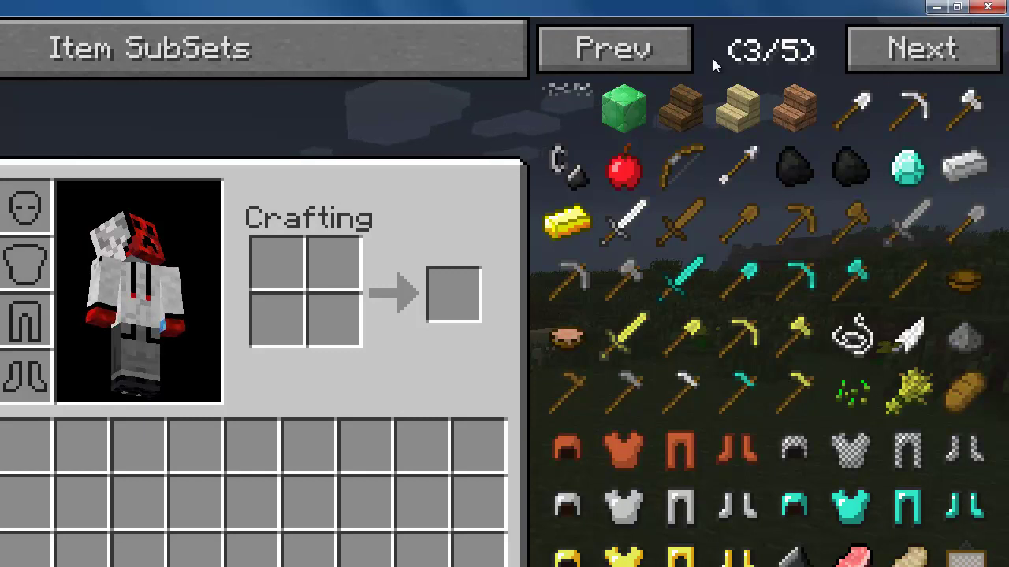
pyautogui.press('e')
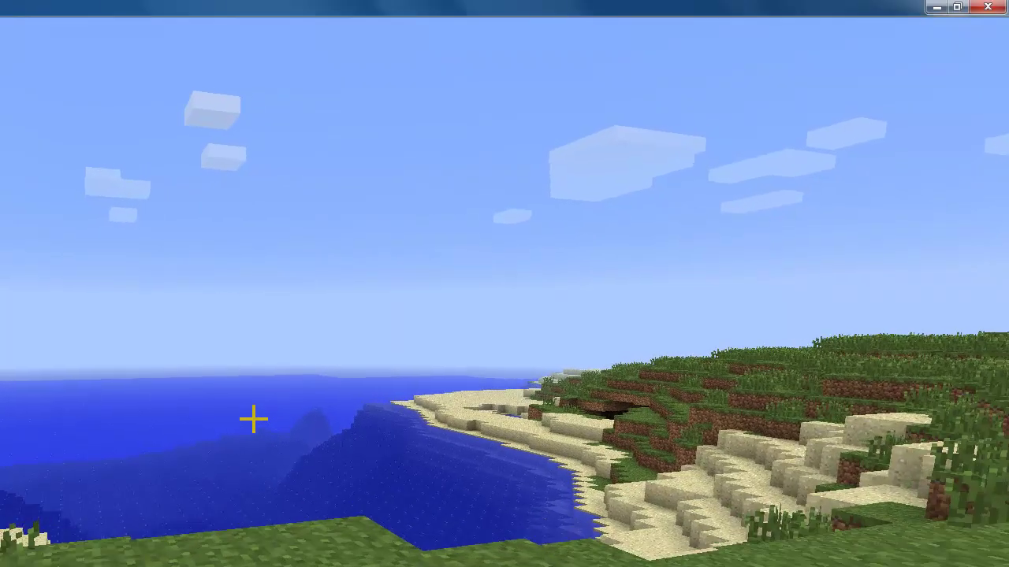
pyautogui.press('Escape')
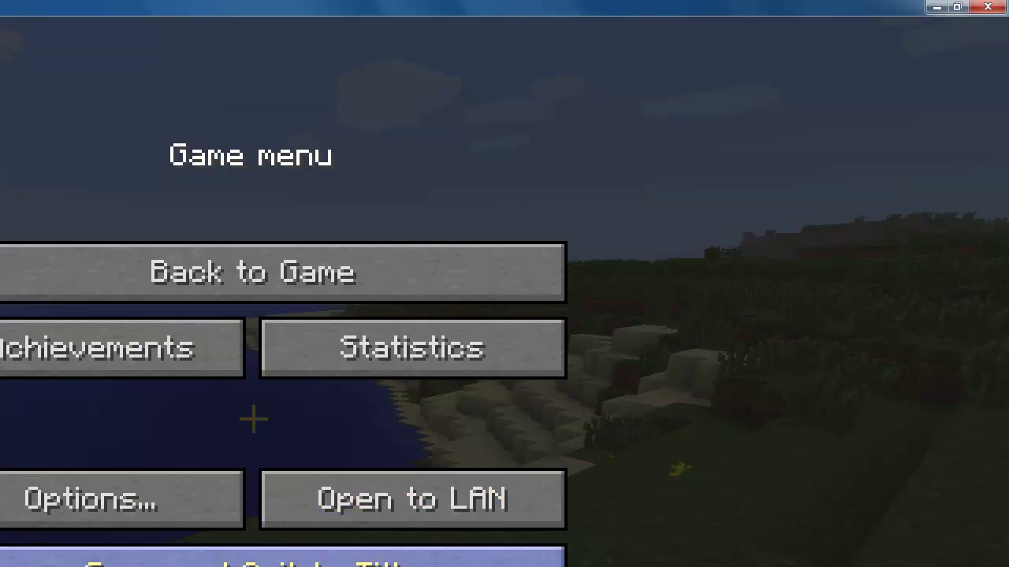